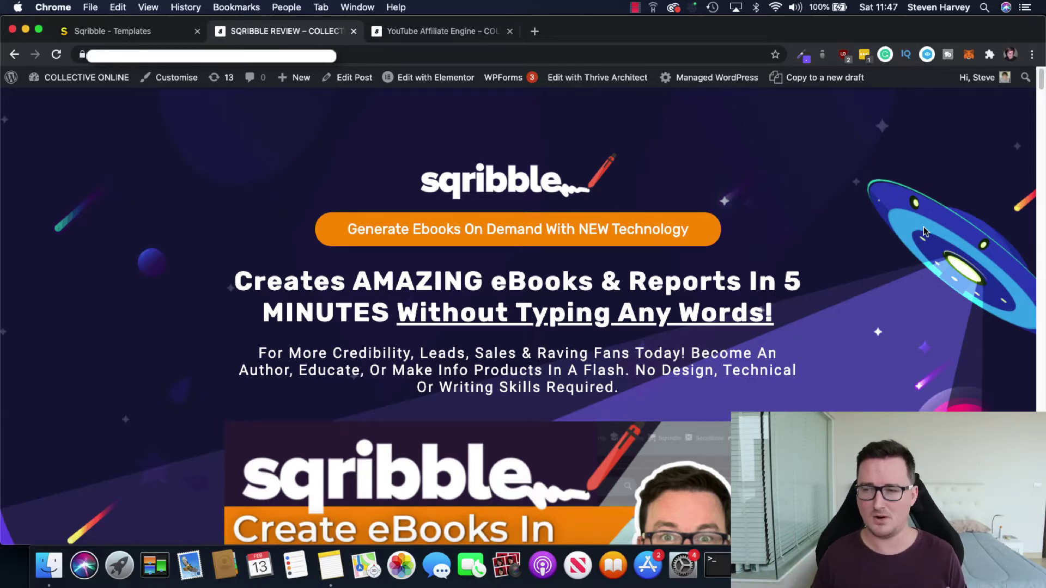
Step: Bring the Sqribble templates gallery into view in place of the Sqribble review bonus page
left_click_drag(1042, 81, 1041, 87)
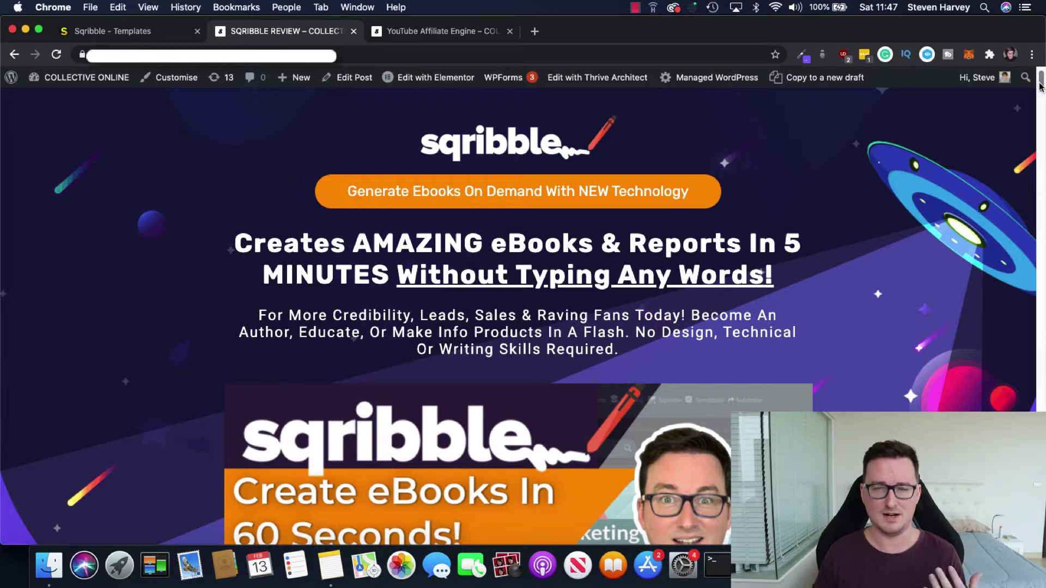
left_click(113, 32)
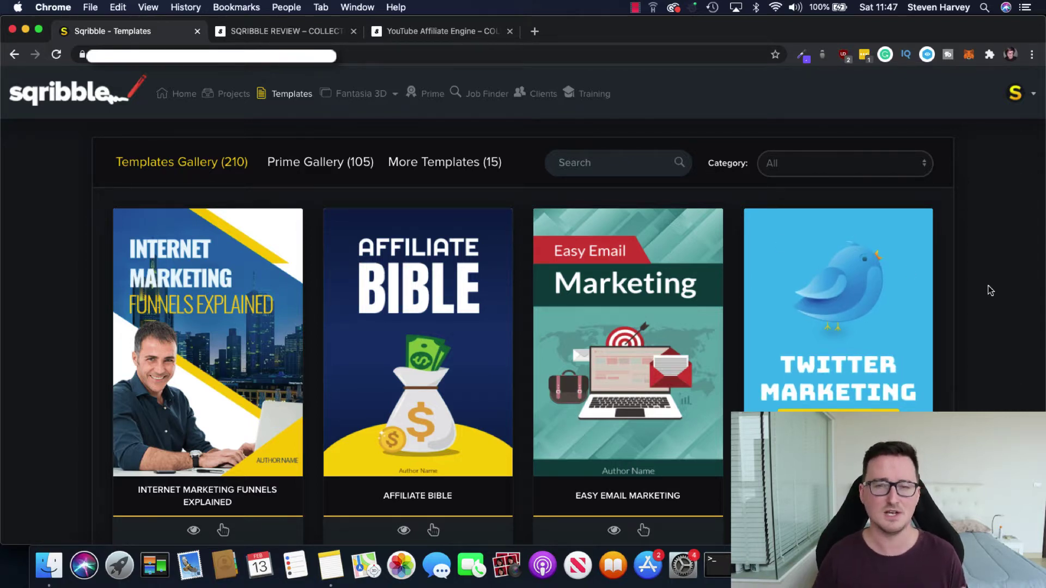
left_click(432, 35)
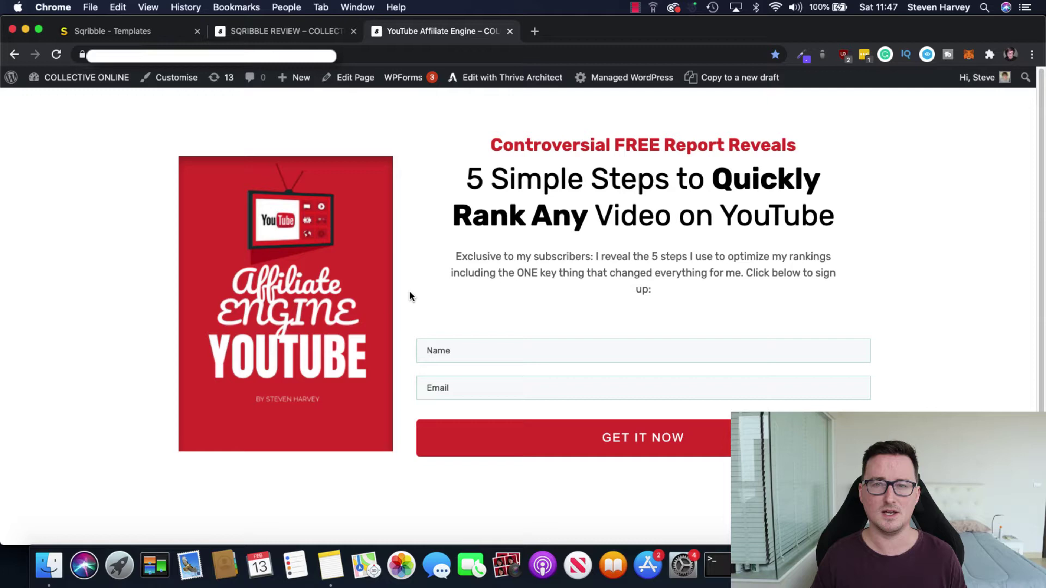
left_click(171, 34)
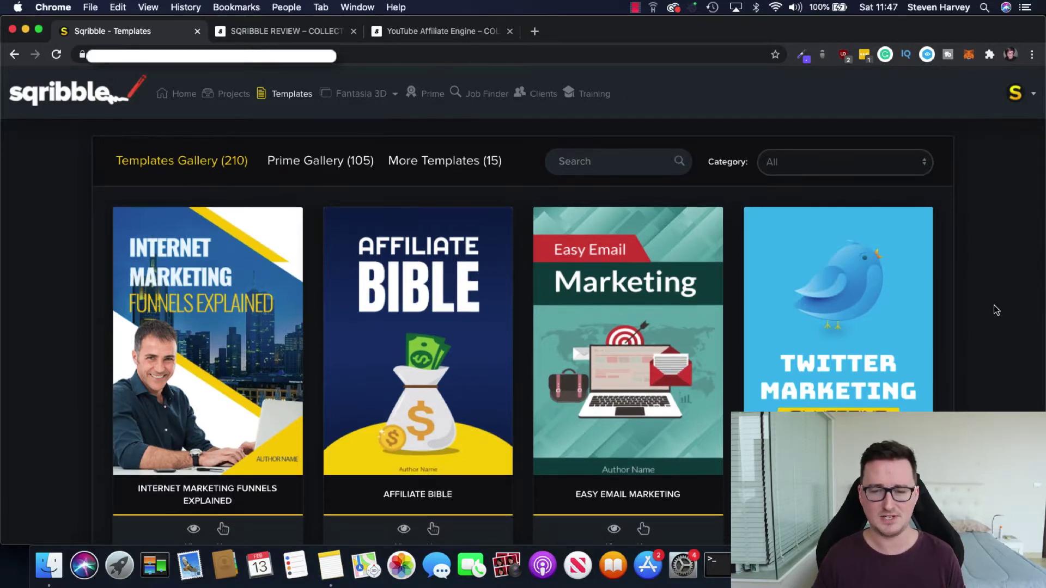
Step: Browse the 210-design templates gallery down to the Masterchef and Easy Weight Loss Diet row
scroll(996, 309, "down", 6)
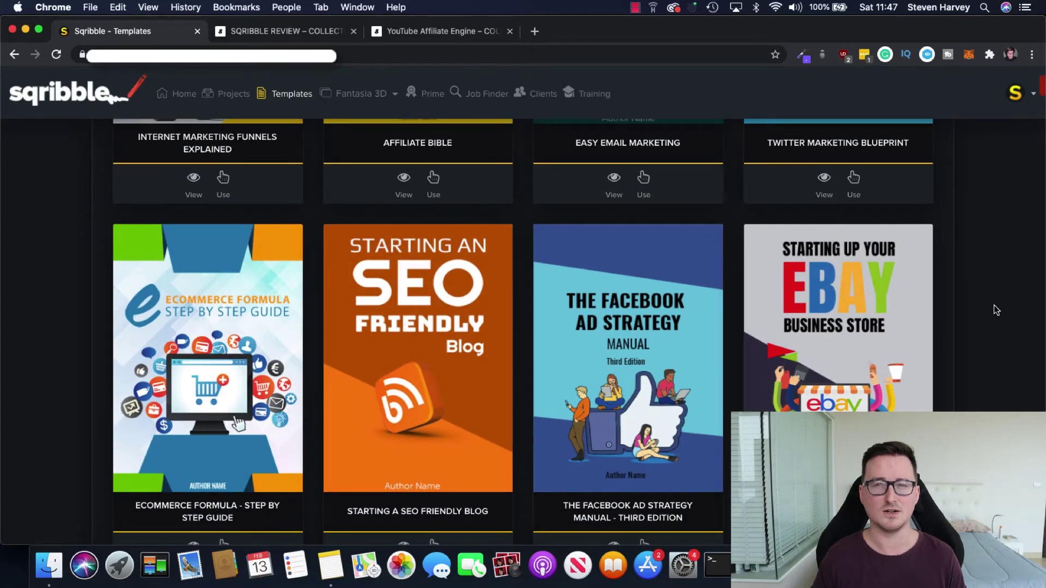
scroll(996, 310, "down", 3)
scroll(996, 310, "down", 4)
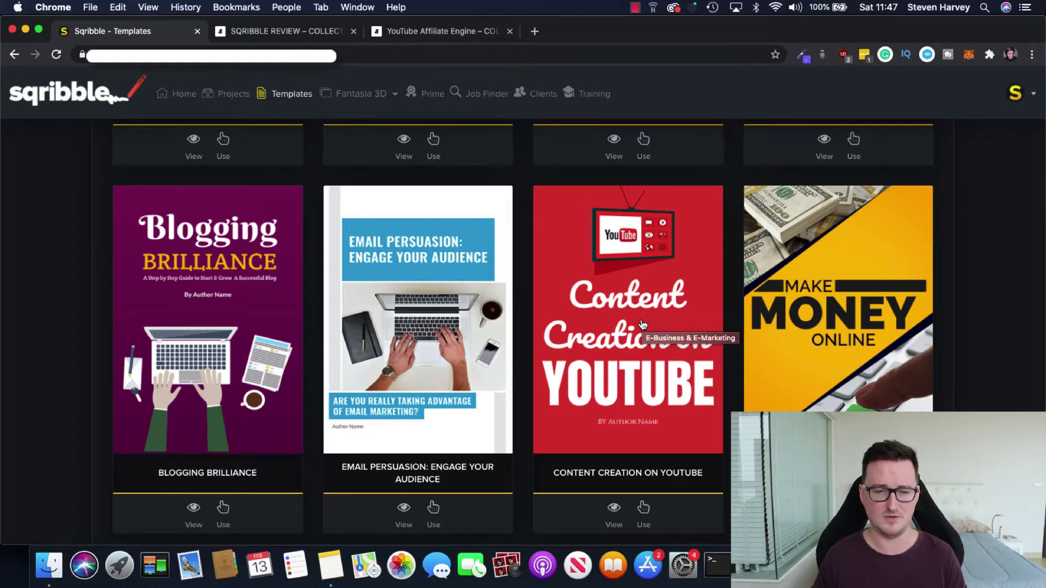
scroll(997, 331, "down", 4)
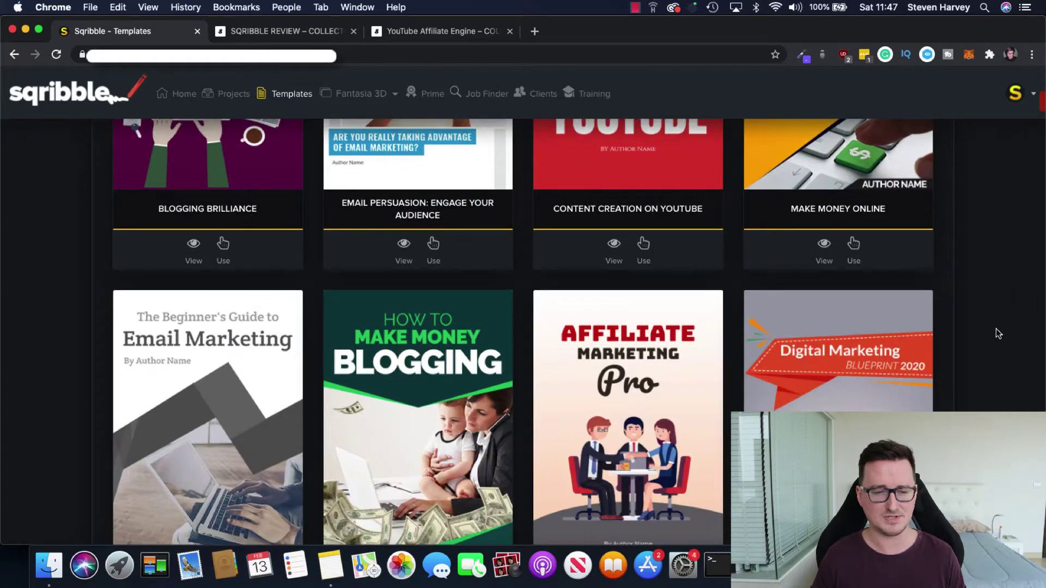
scroll(997, 331, "down", 2)
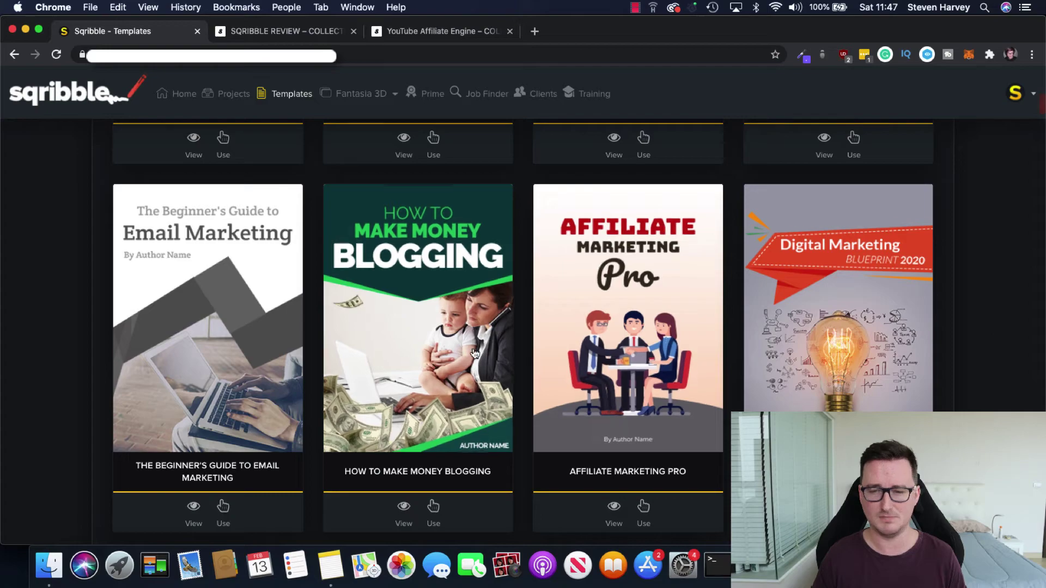
scroll(996, 355, "down", 7)
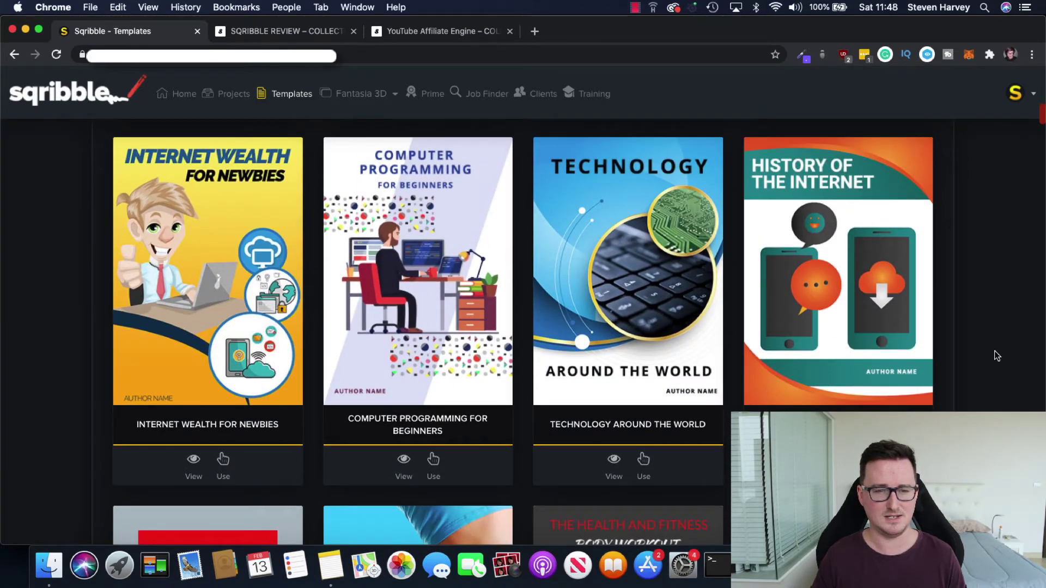
scroll(997, 356, "up", 10)
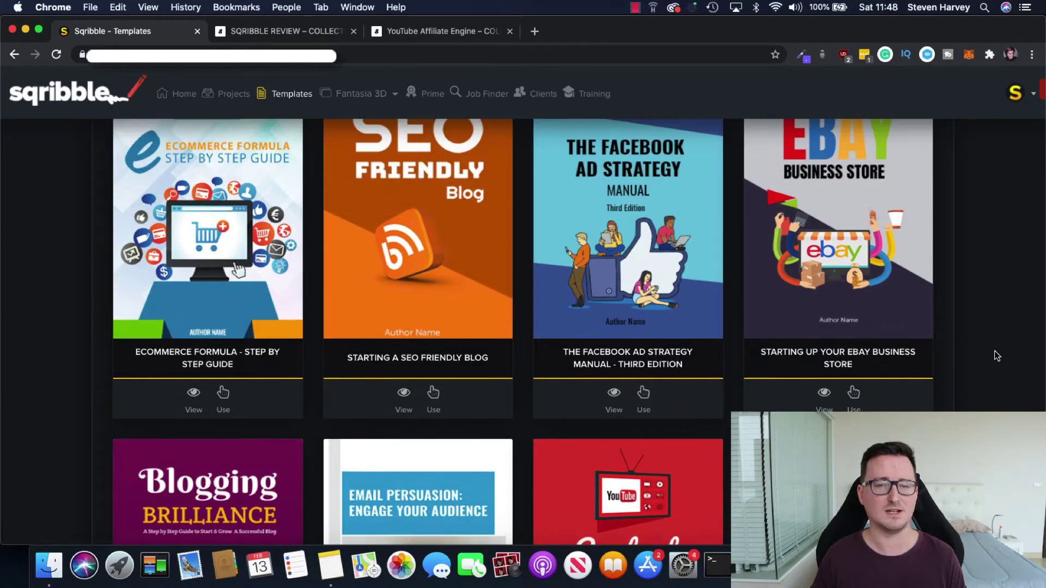
scroll(997, 356, "up", 8)
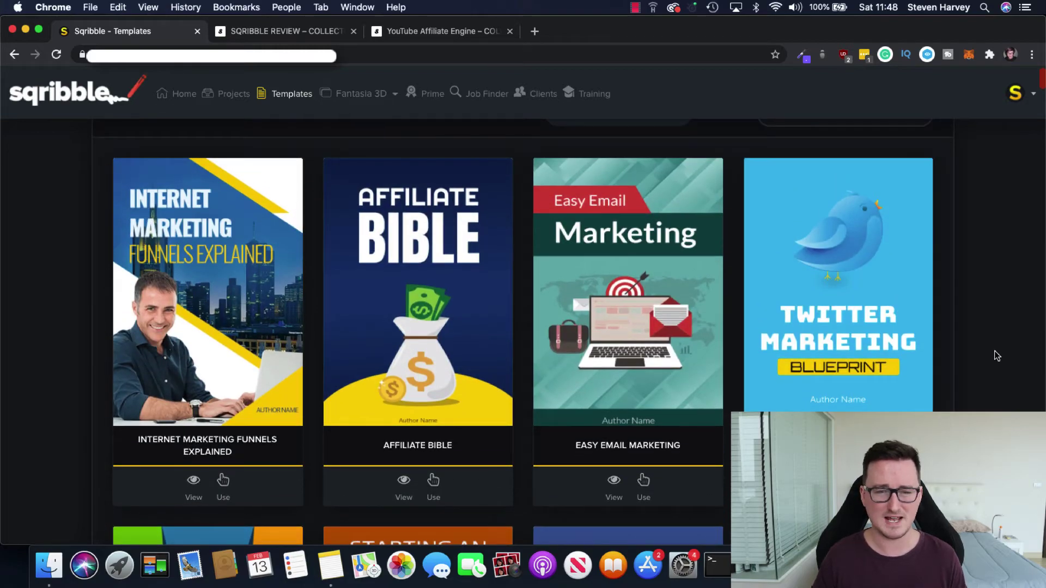
scroll(997, 356, "down", 20)
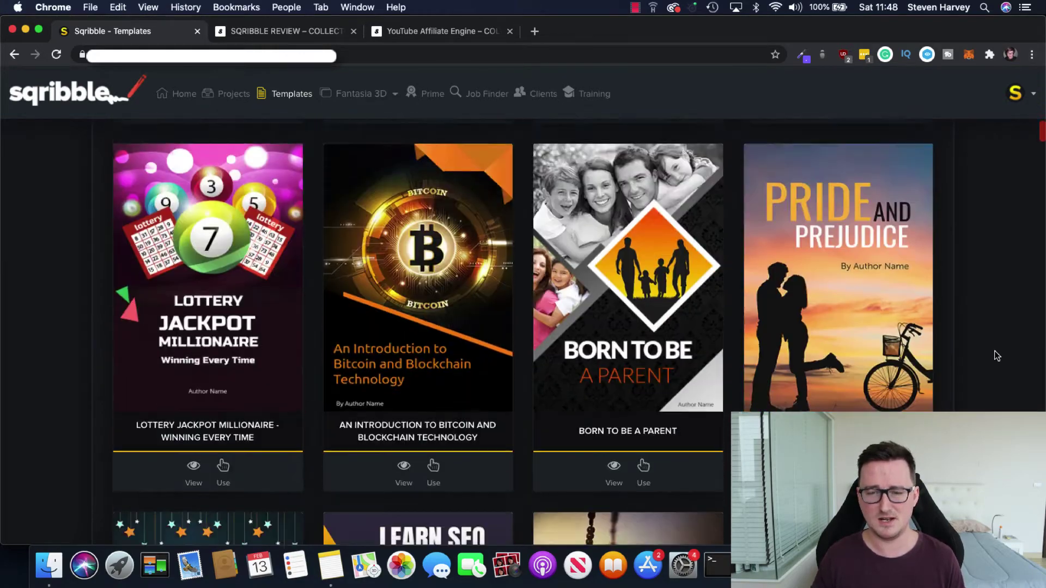
scroll(997, 356, "down", 3)
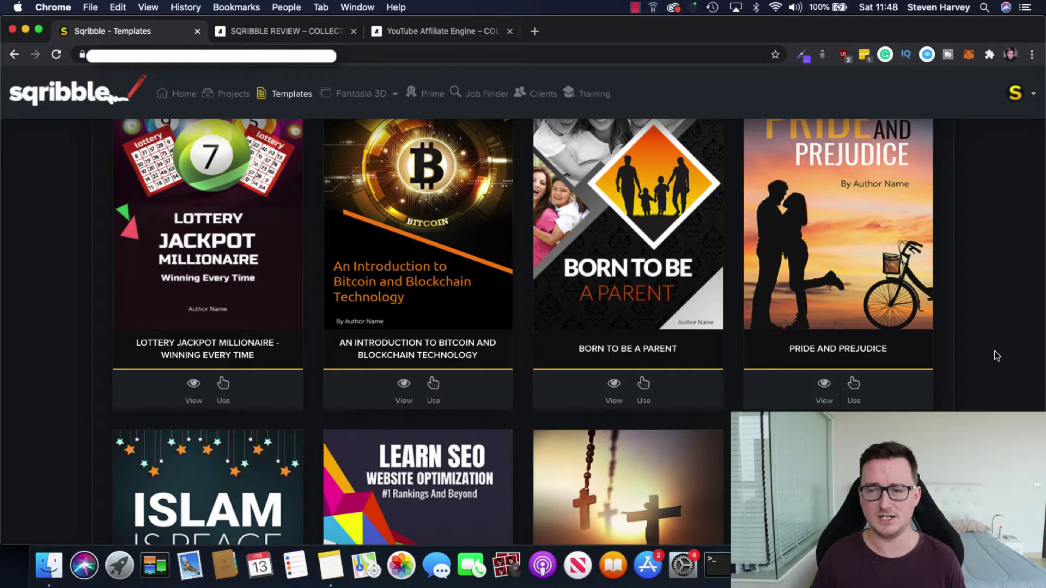
scroll(997, 356, "down", 8)
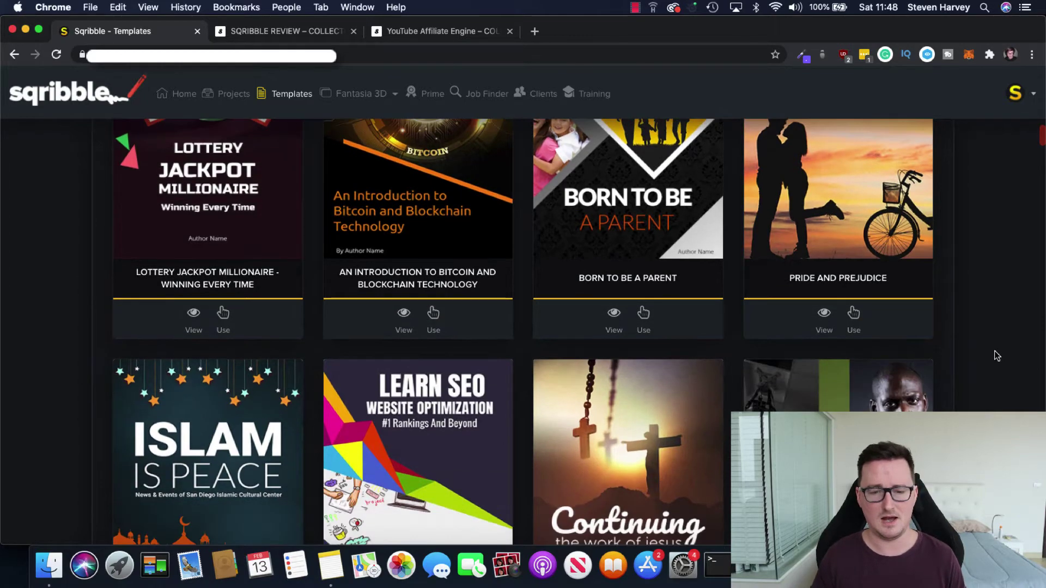
scroll(997, 356, "down", 15)
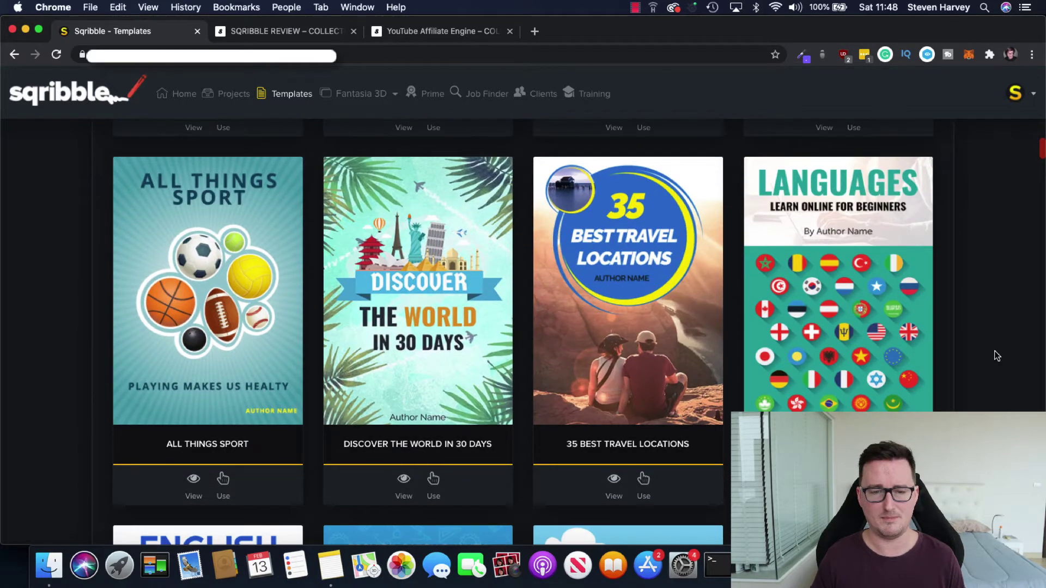
scroll(997, 356, "down", 15)
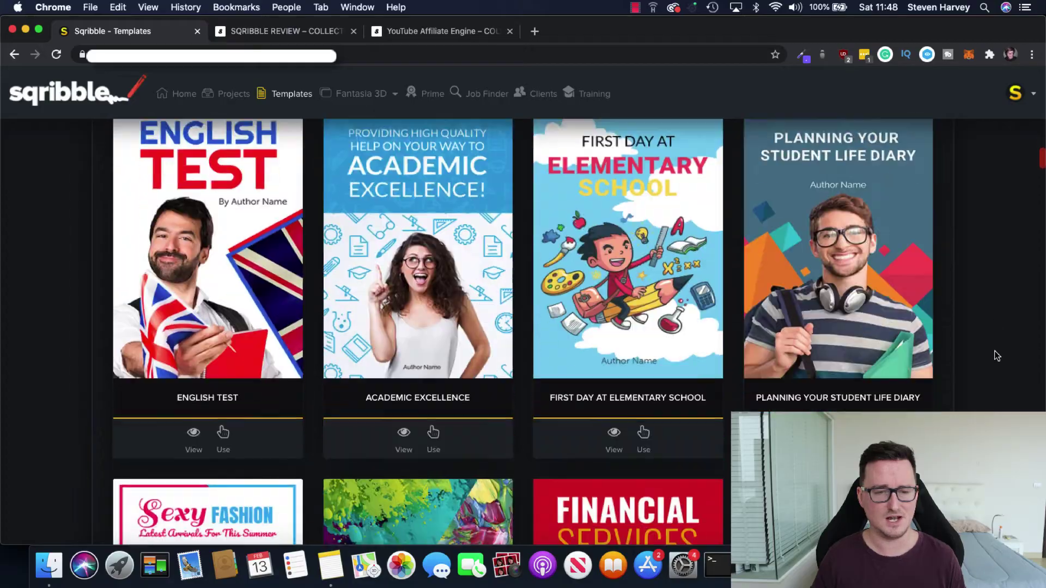
scroll(996, 356, "down", 7)
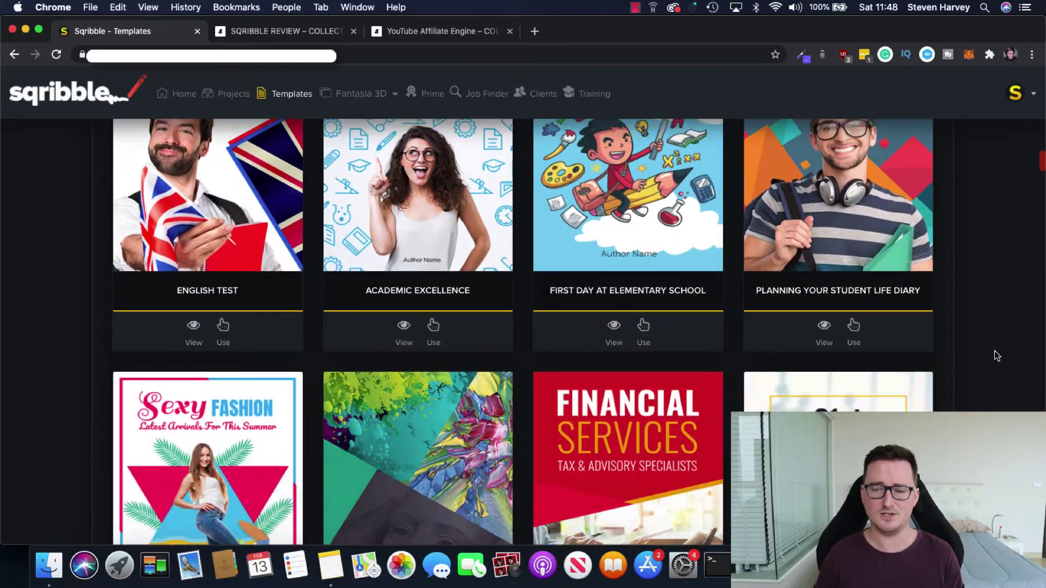
scroll(997, 355, "up", 20)
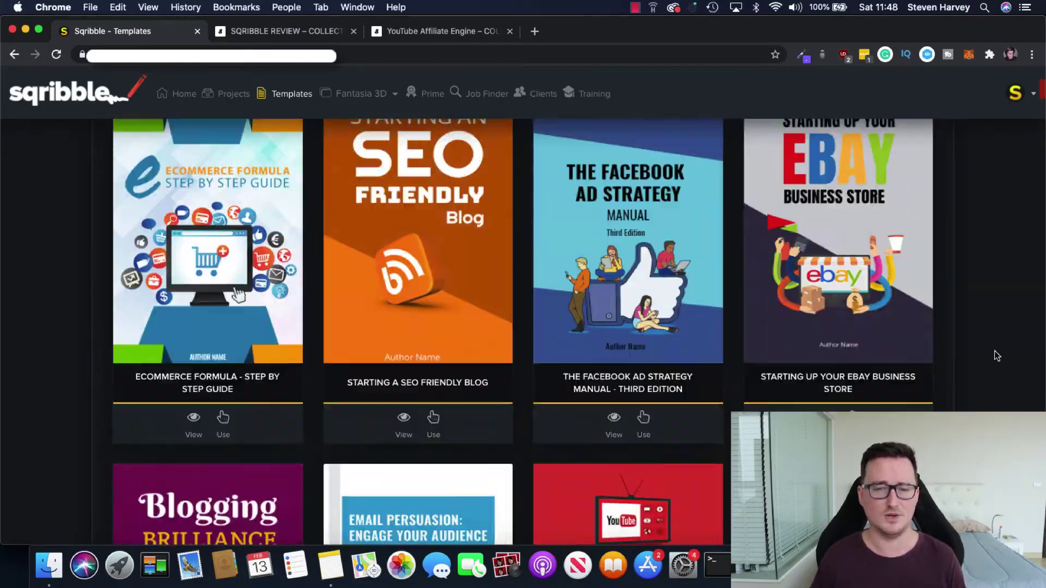
scroll(997, 355, "up", 2)
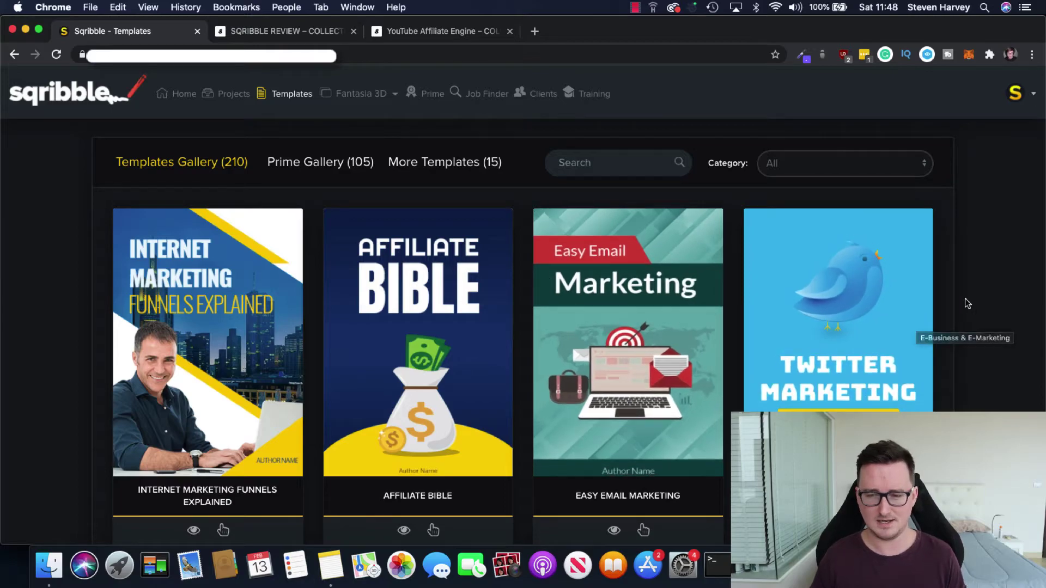
scroll(984, 298, "down", 3)
scroll(983, 298, "down", 15)
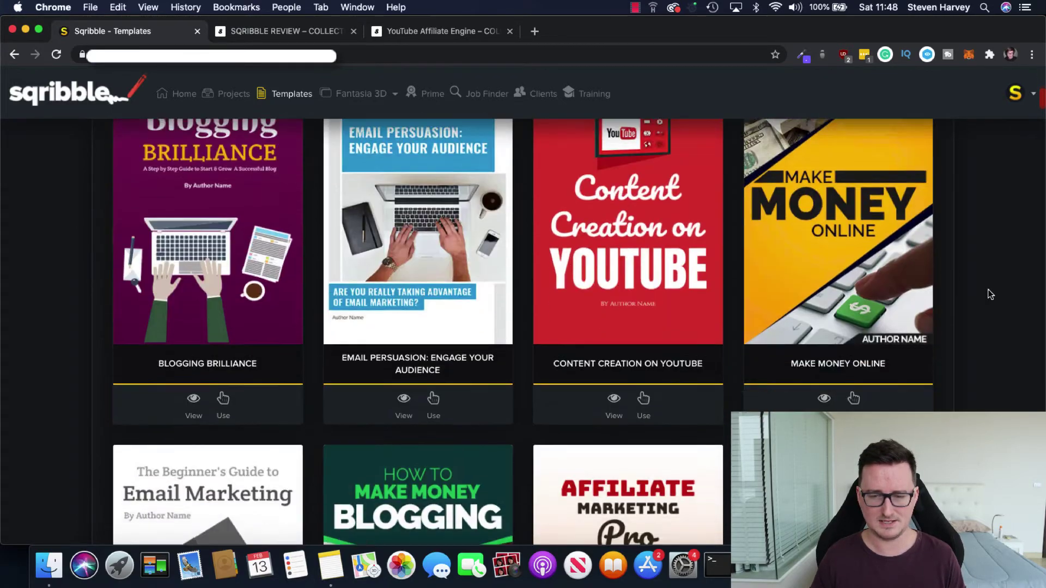
scroll(991, 294, "down", 10)
scroll(991, 295, "up", 2)
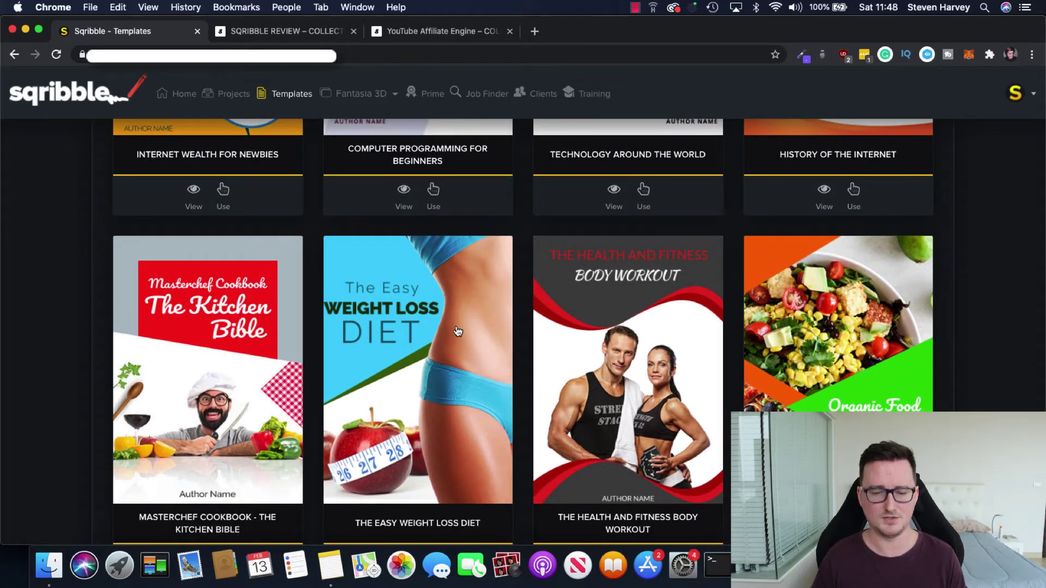
left_click(458, 331)
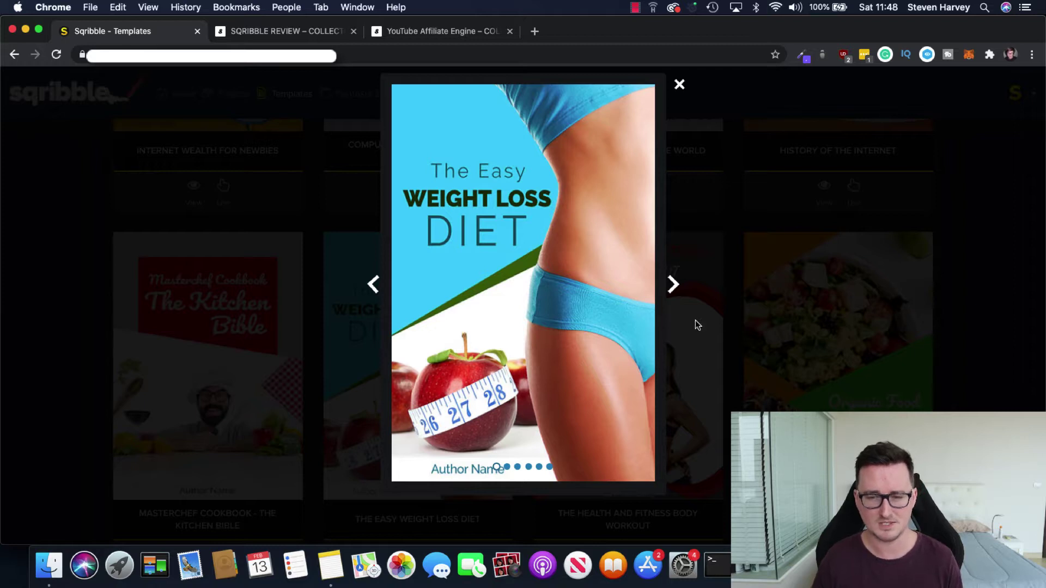
left_click(673, 284)
left_click(673, 284)
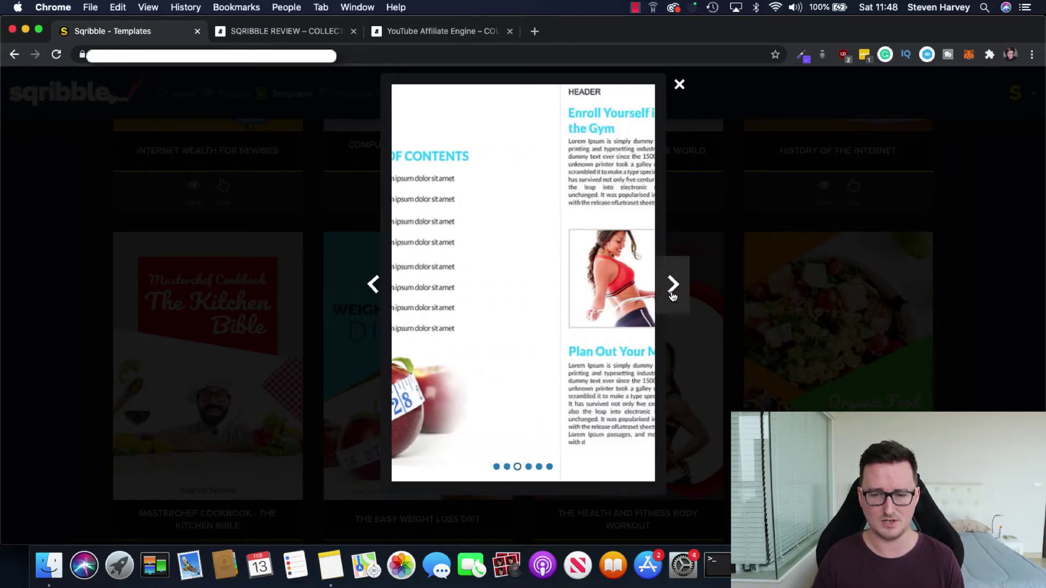
left_click(673, 295)
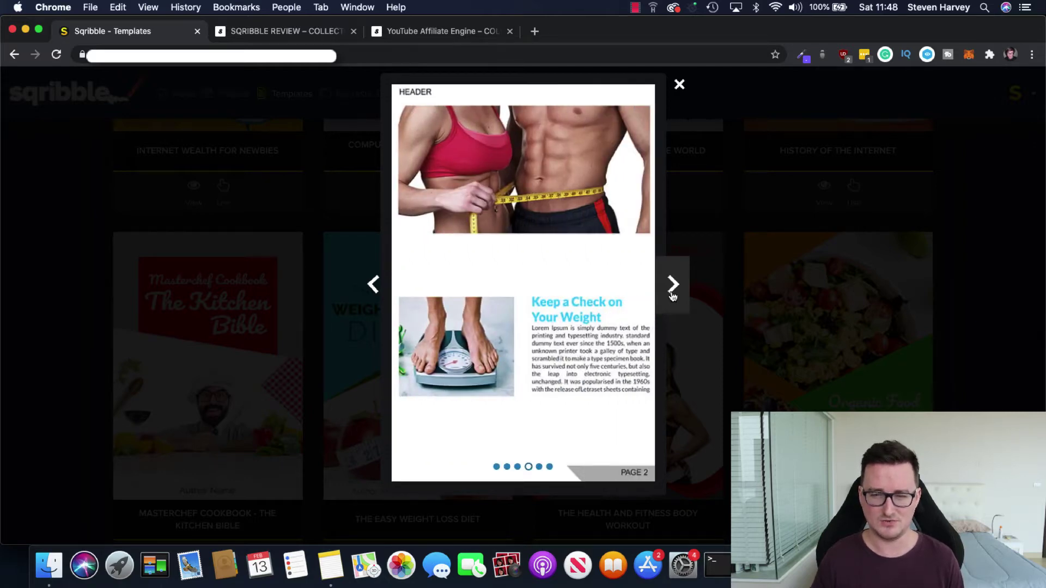
left_click(673, 295)
left_click(877, 257)
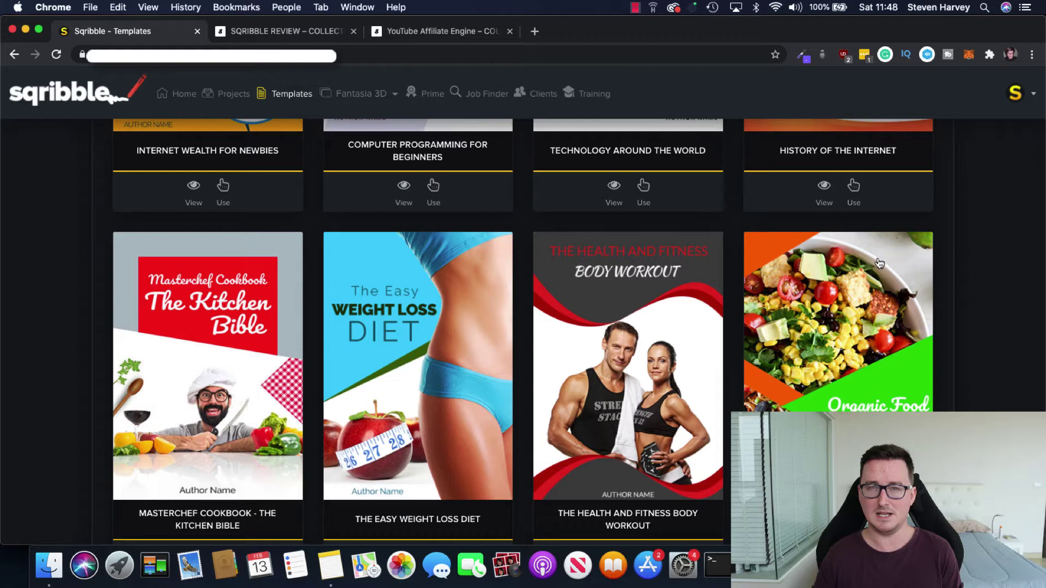
Step: Create a new eBook named 'Weight Loss Update' from The Easy Weight Loss Diet template
scroll(435, 392, "down", 3)
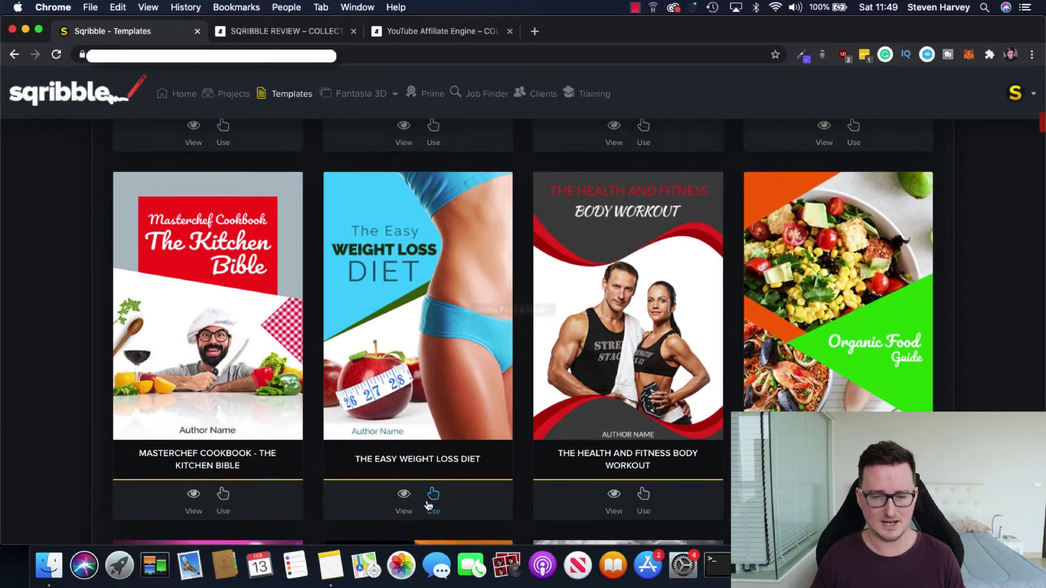
left_click(430, 504)
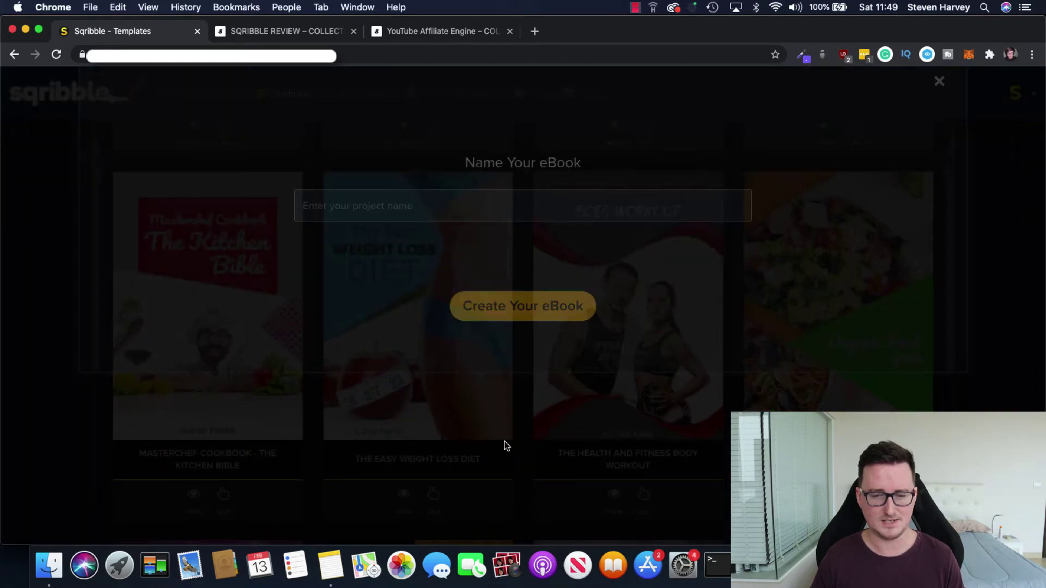
left_click(420, 307)
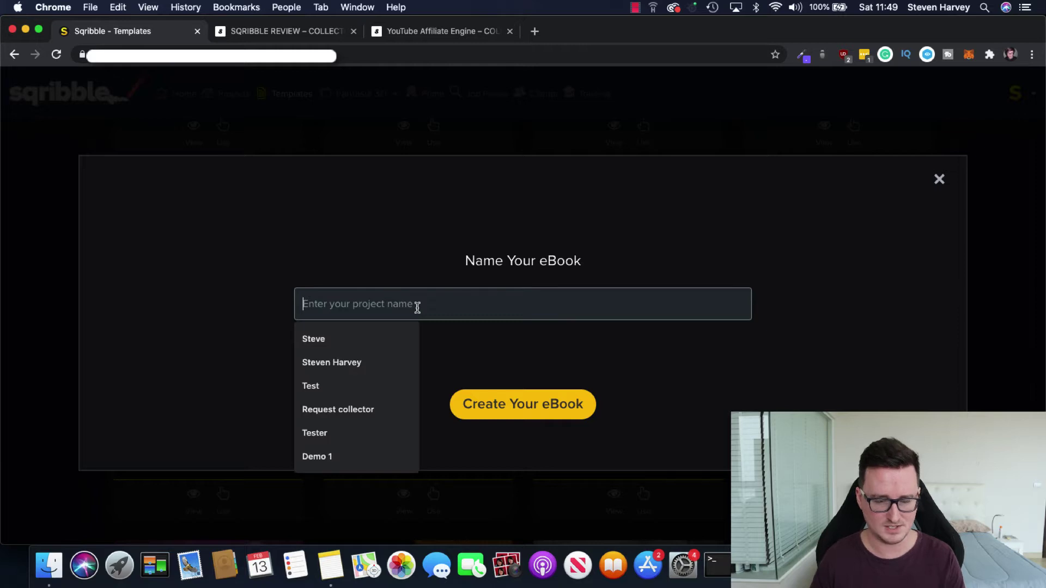
type("WEiht")
key("BackSpace")
key("BackSpace")
key("BackSpace")
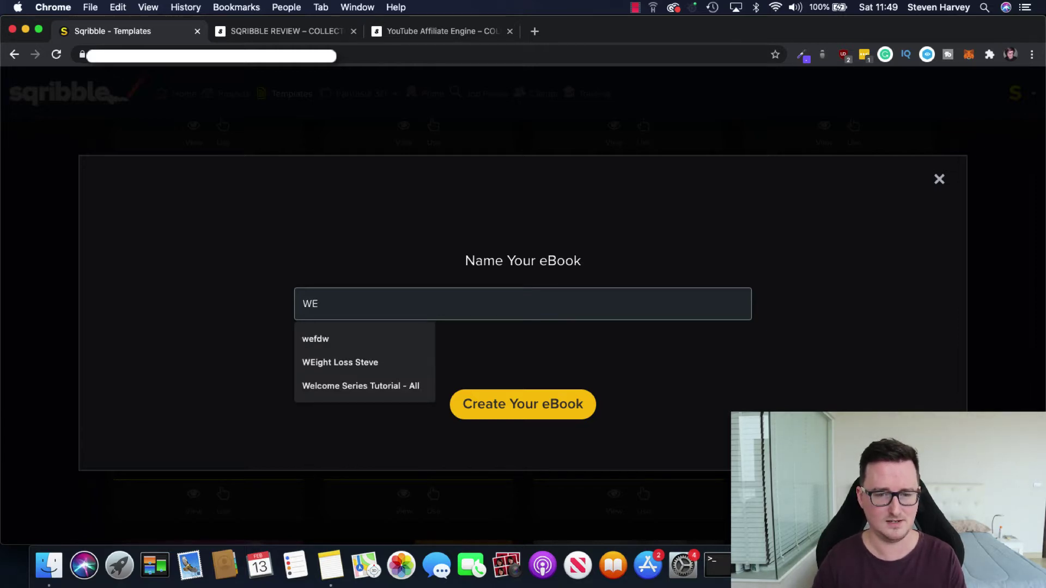
key("BackSpace")
type("eight Loss")
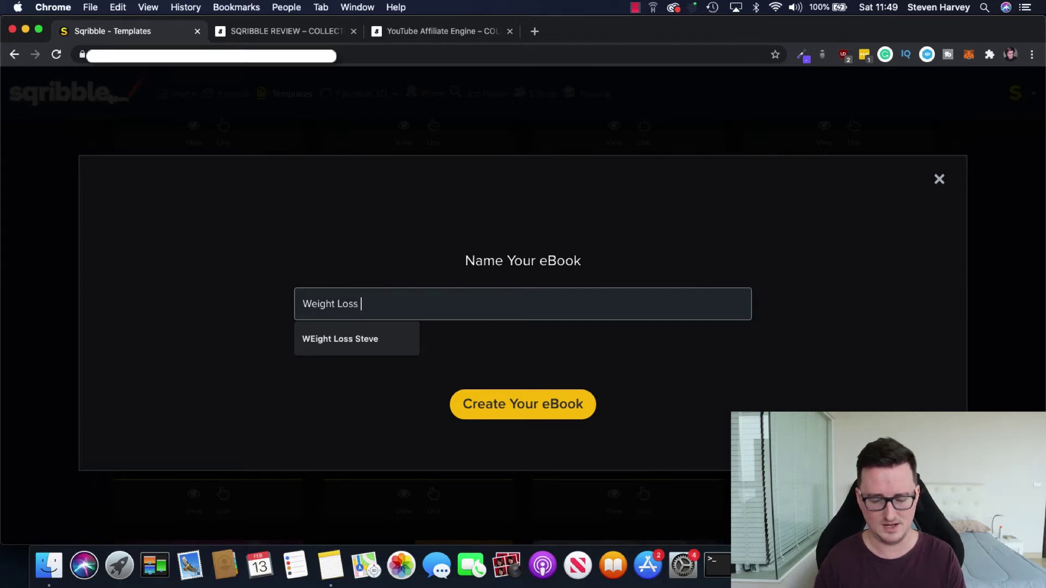
type("Update")
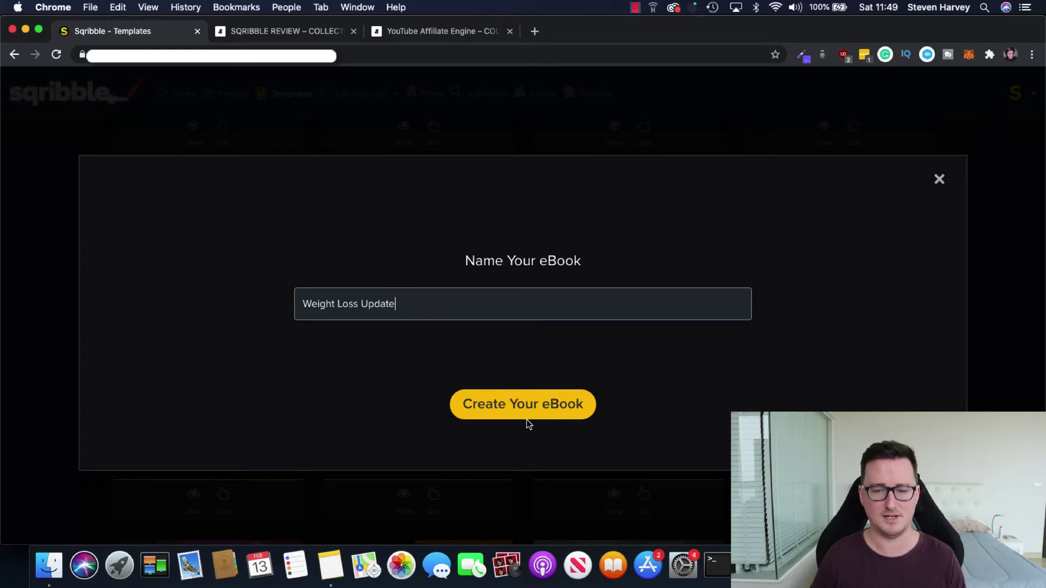
left_click(538, 408)
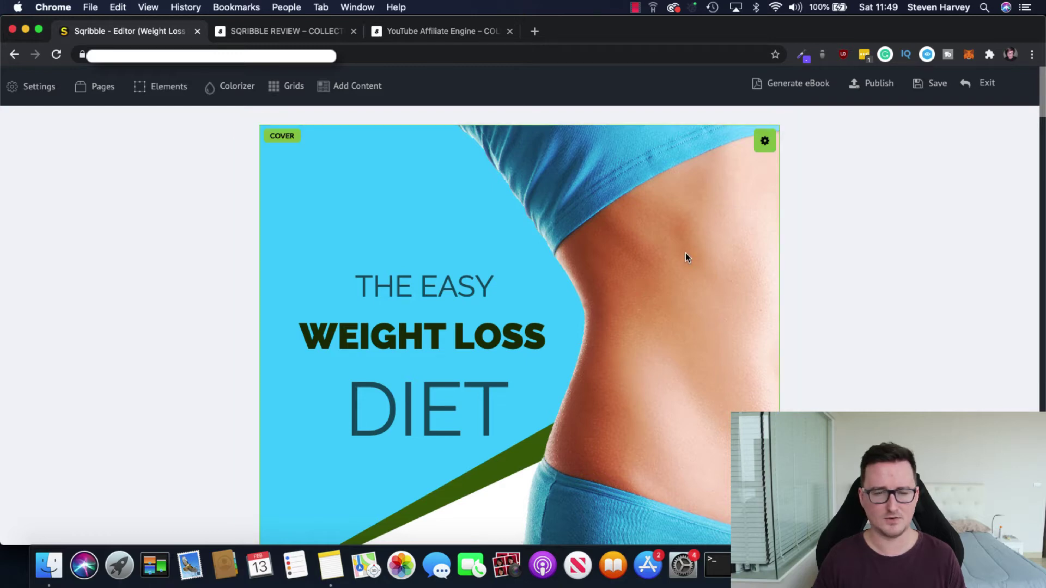
Step: Review the template's cover, five-entry contents, placeholder content pages and Thank You page
scroll(572, 256, "down", 10)
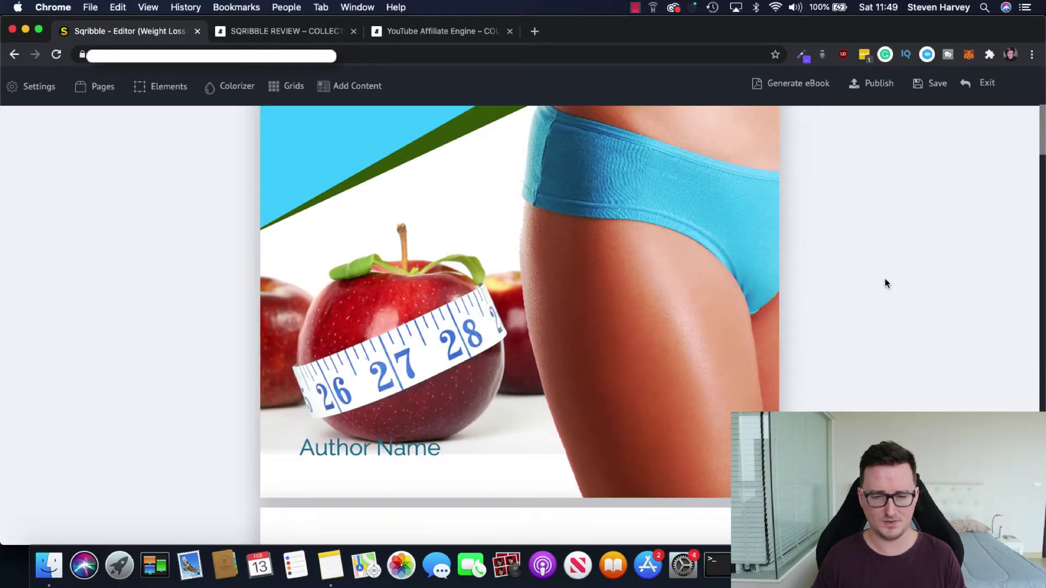
scroll(912, 270, "down", 12)
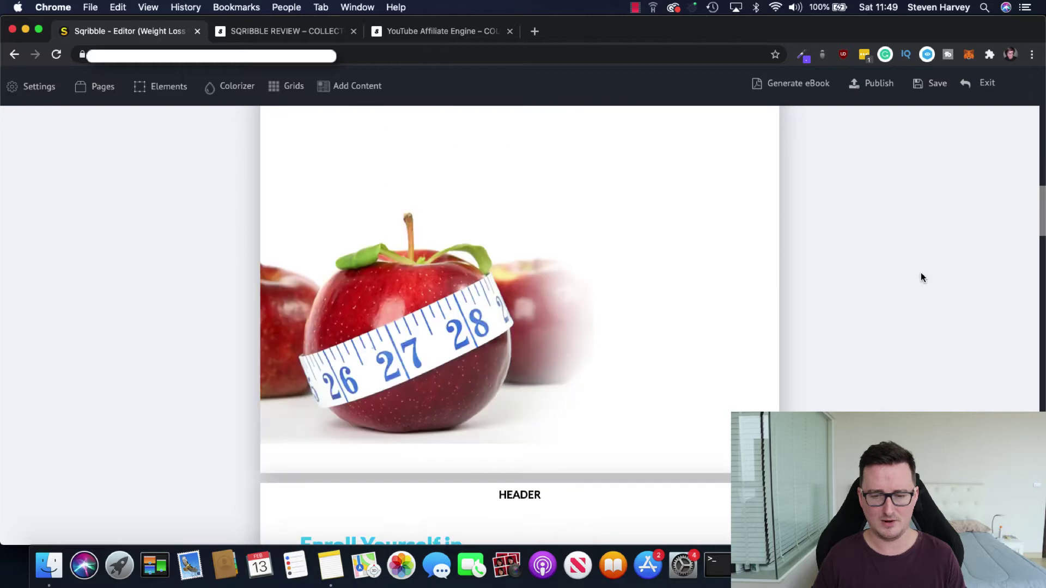
scroll(921, 277, "down", 3)
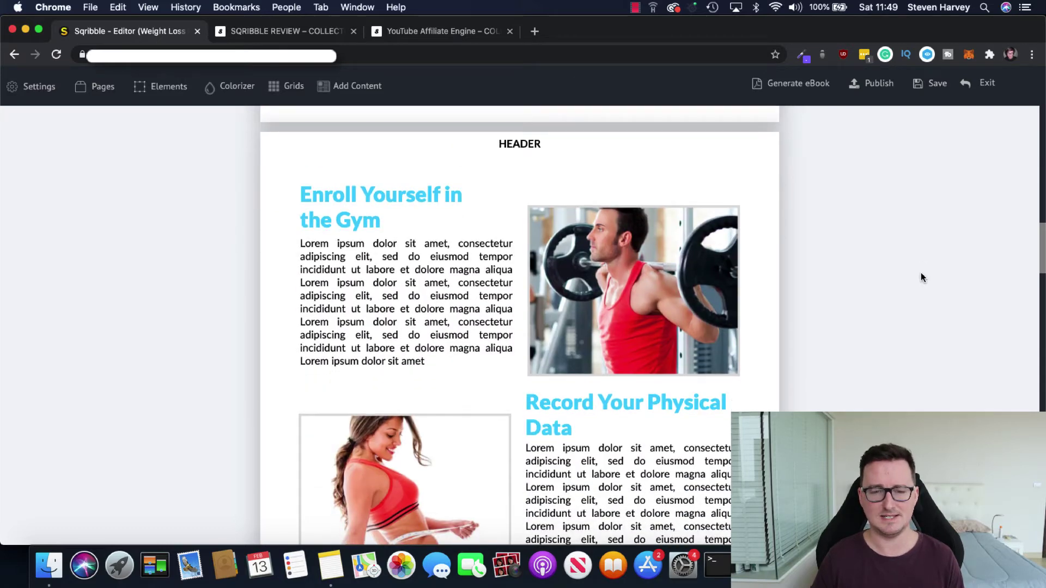
scroll(918, 277, "up", 1)
mouse_move(368, 279)
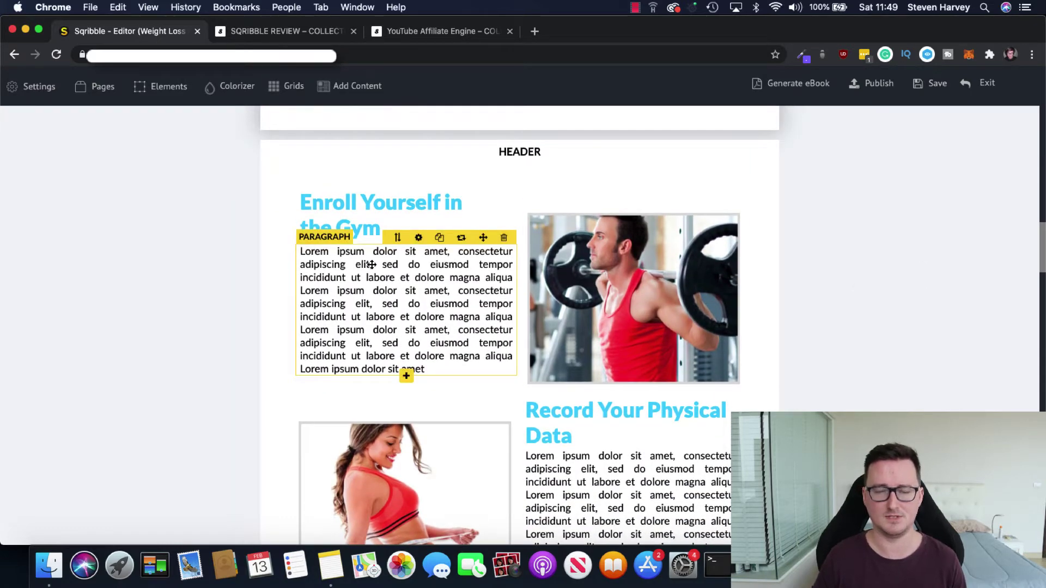
mouse_move(577, 411)
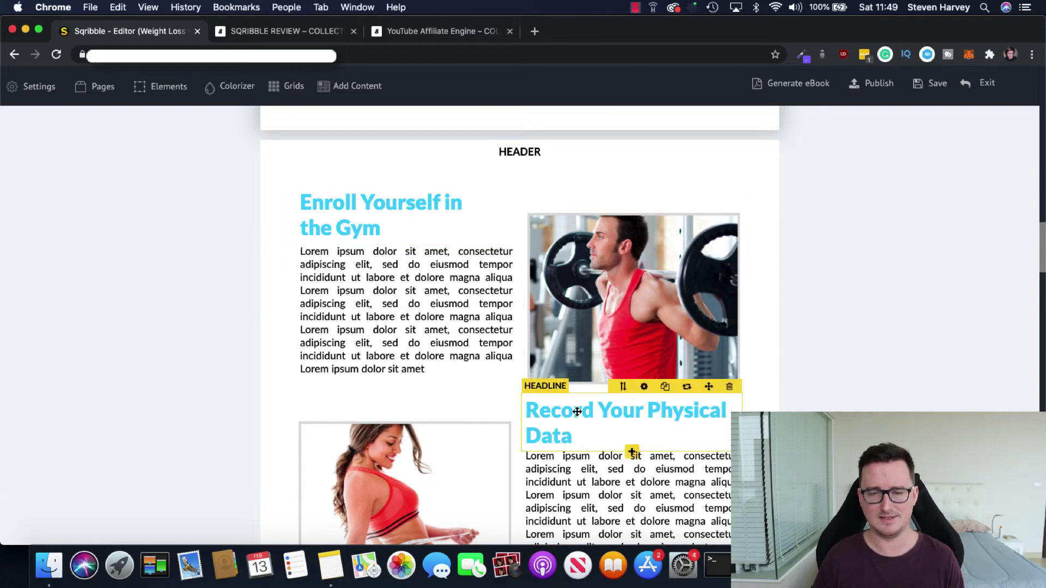
scroll(836, 318, "down", 15)
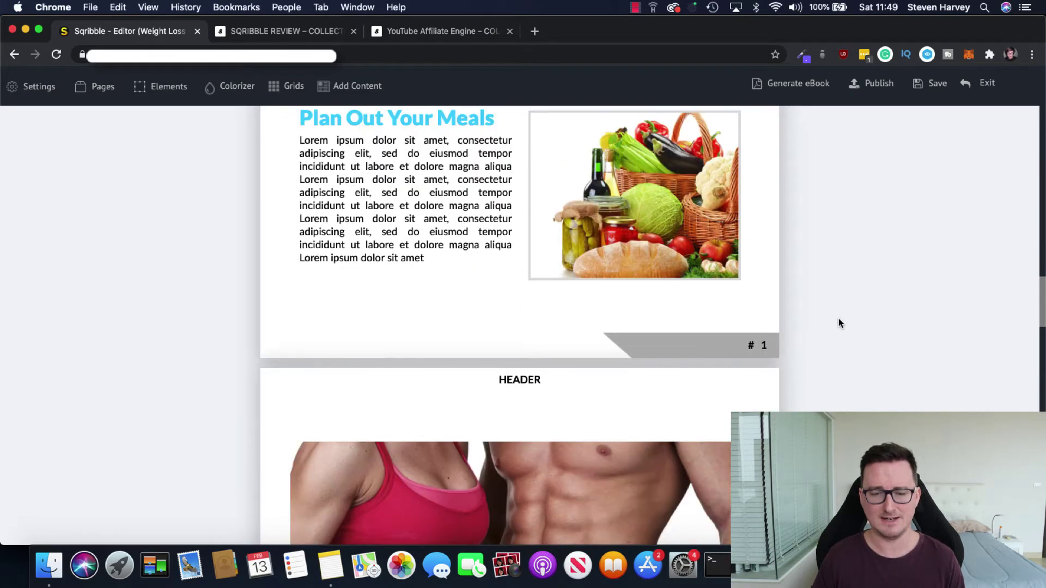
scroll(839, 318, "down", 20)
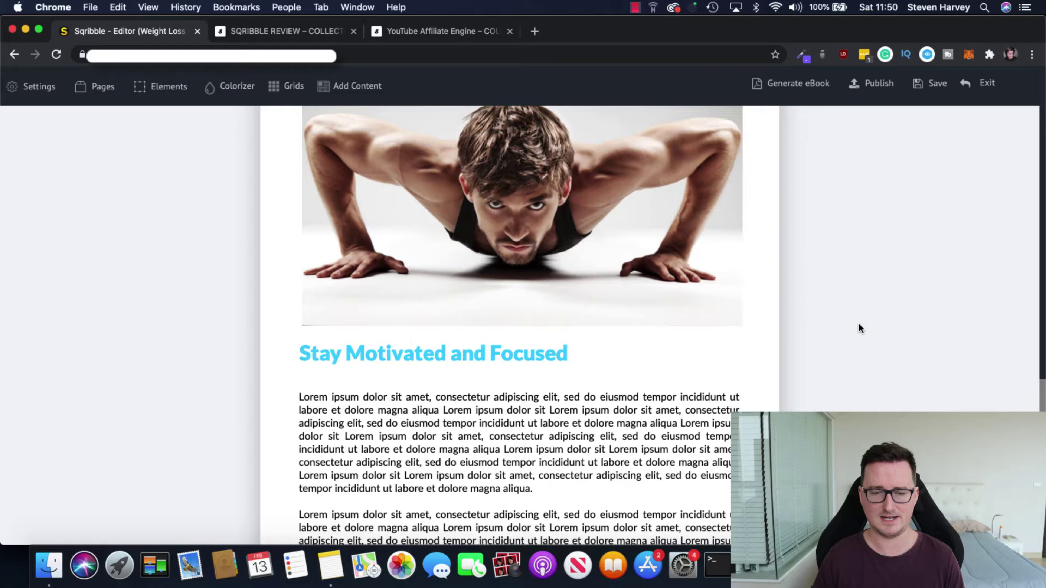
scroll(859, 327, "down", 20)
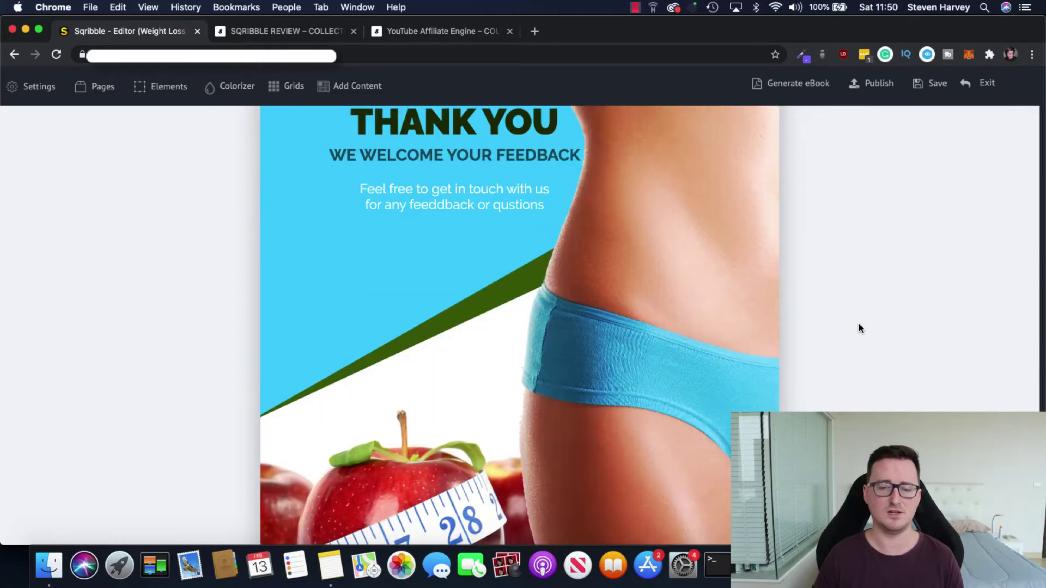
scroll(858, 329, "down", 5)
scroll(381, 365, "up", 13)
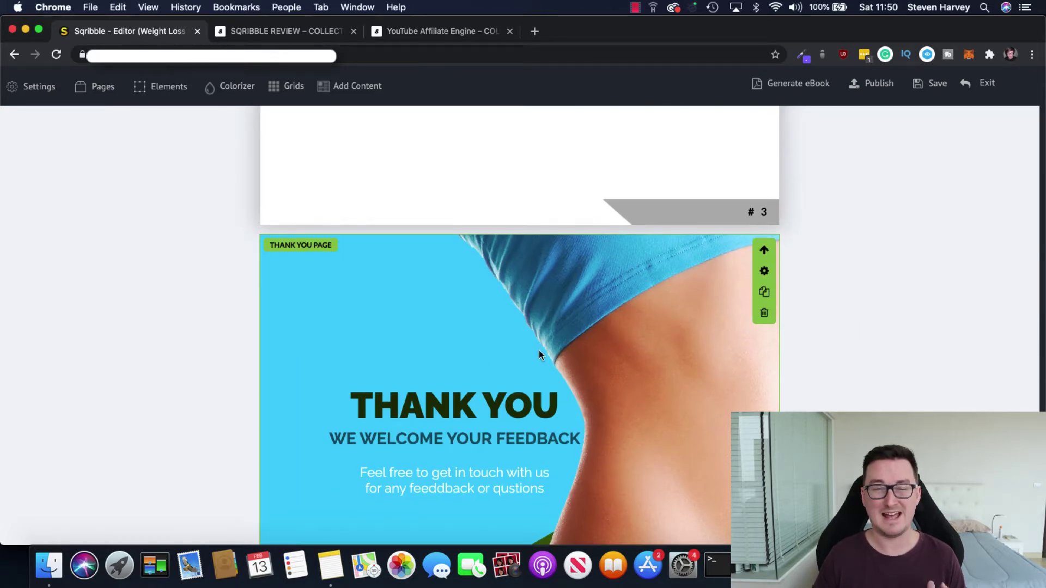
scroll(693, 334, "up", 20)
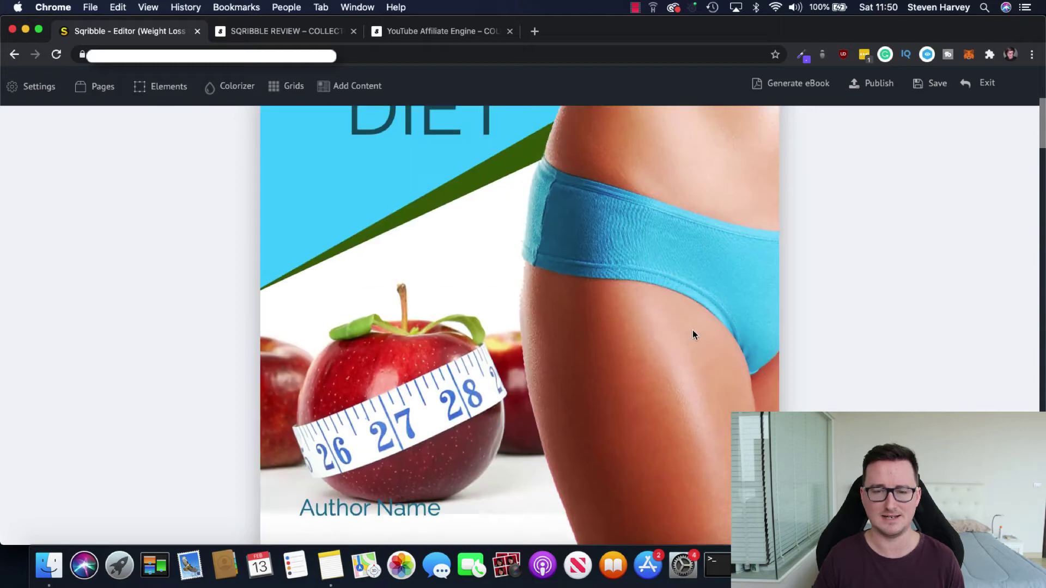
scroll(692, 329, "up", 9)
scroll(672, 320, "down", 12)
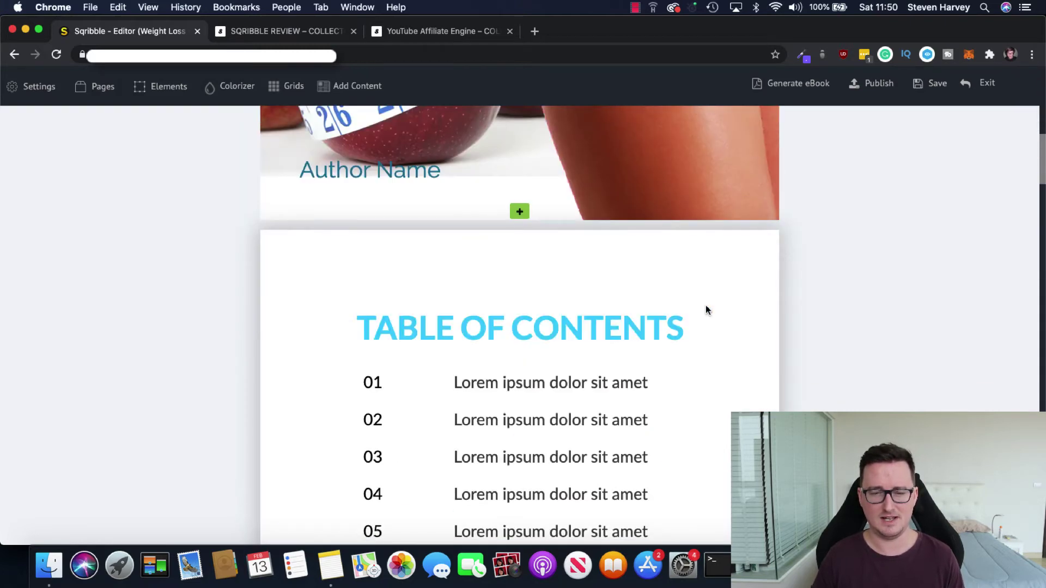
scroll(706, 310, "up", 10)
scroll(519, 274, "down", 10)
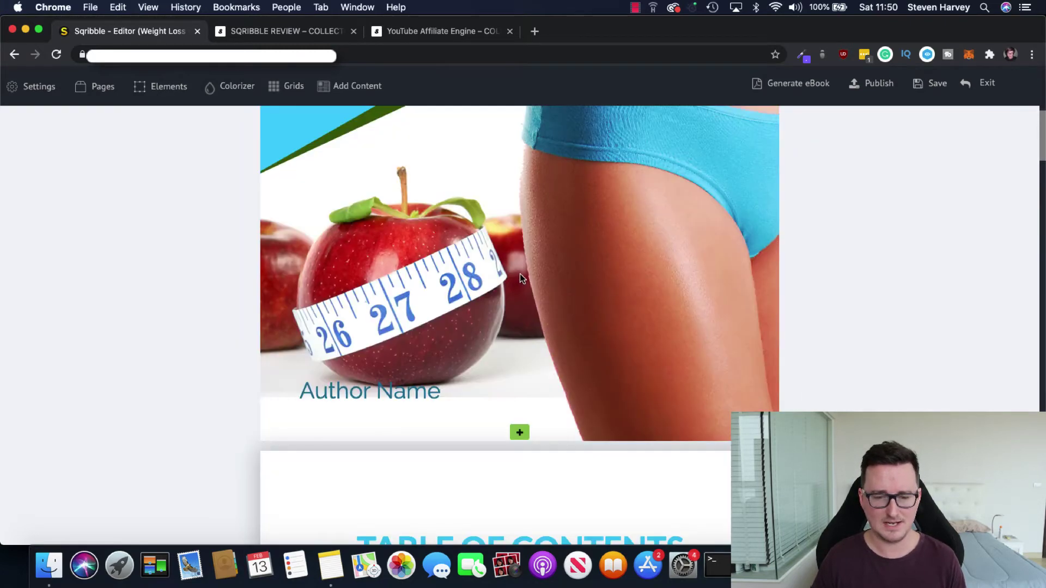
Step: Replace the first contents entry's placeholder text with 'Motivation', keeping it left-aligned
left_click(563, 249)
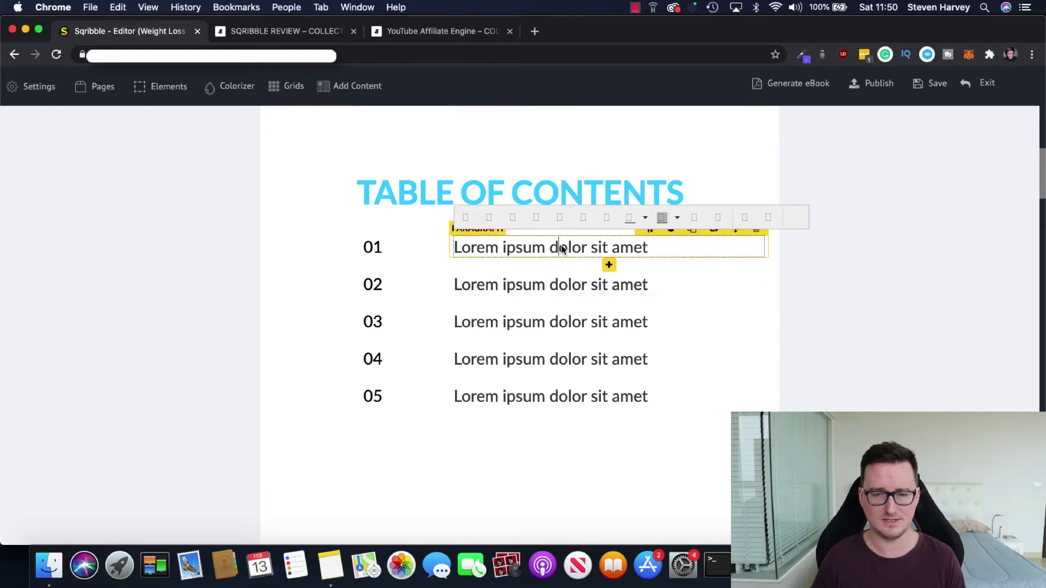
left_click(699, 258)
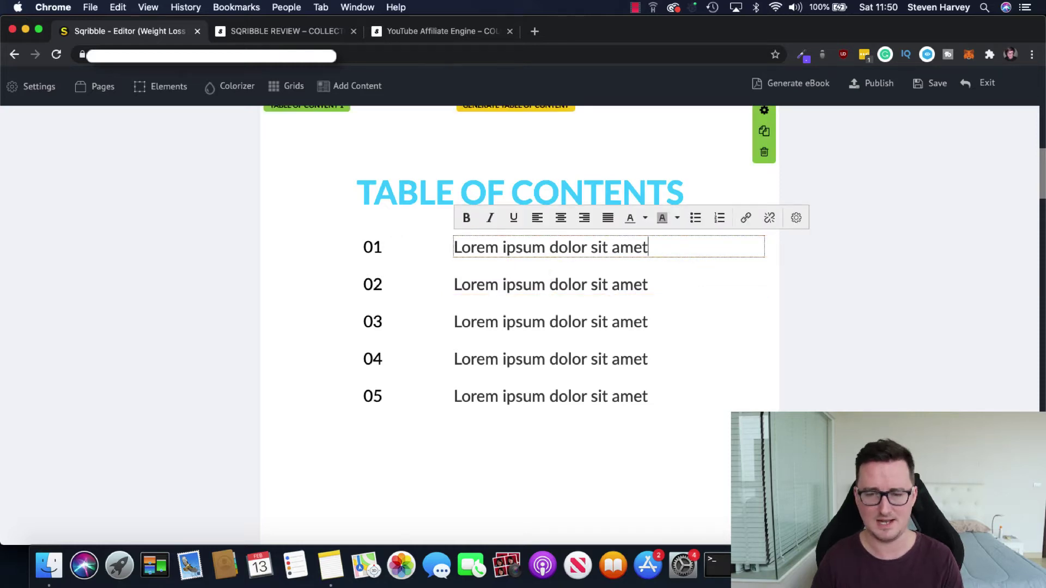
key("BackSpace")
key("BackSpace")
key("BackSpace")
key("BackSpace")
key("BackSpace")
key("BackSpace")
key("BackSpace")
key("BackSpace")
key("BackSpace")
key("BackSpace")
key("BackSpace")
key("BackSpace")
key("BackSpace")
key("BackSpace")
key("BackSpace")
key("BackSpace")
key("BackSpace")
key("BackSpace")
key("BackSpace")
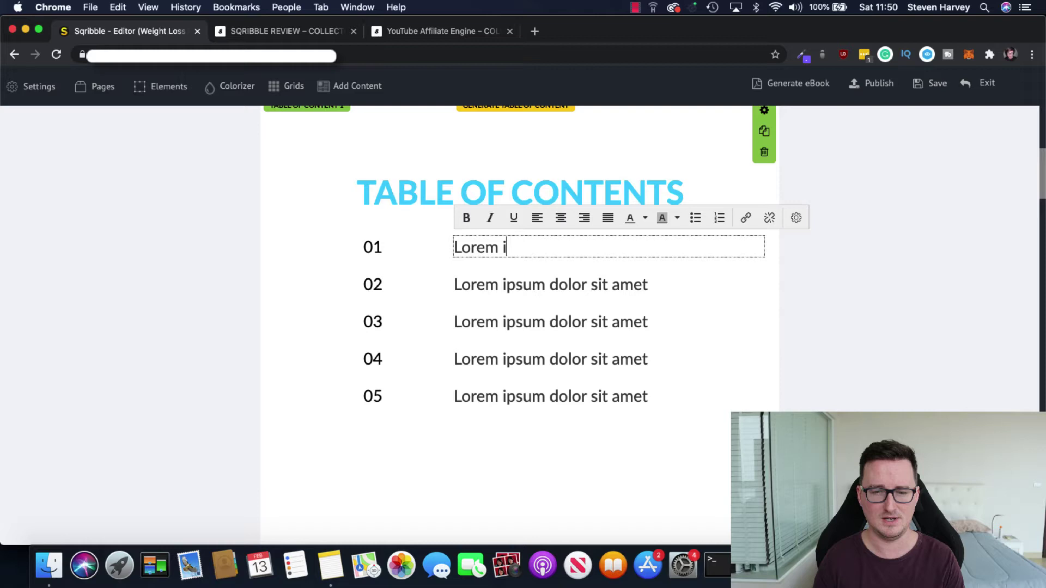
type("Motivation")
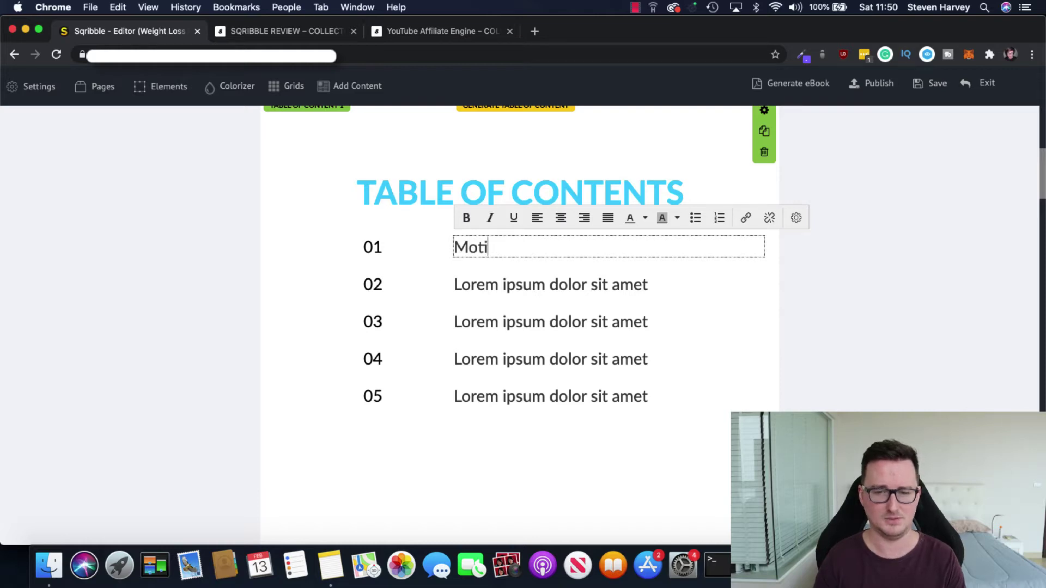
left_click(561, 218)
left_click(537, 218)
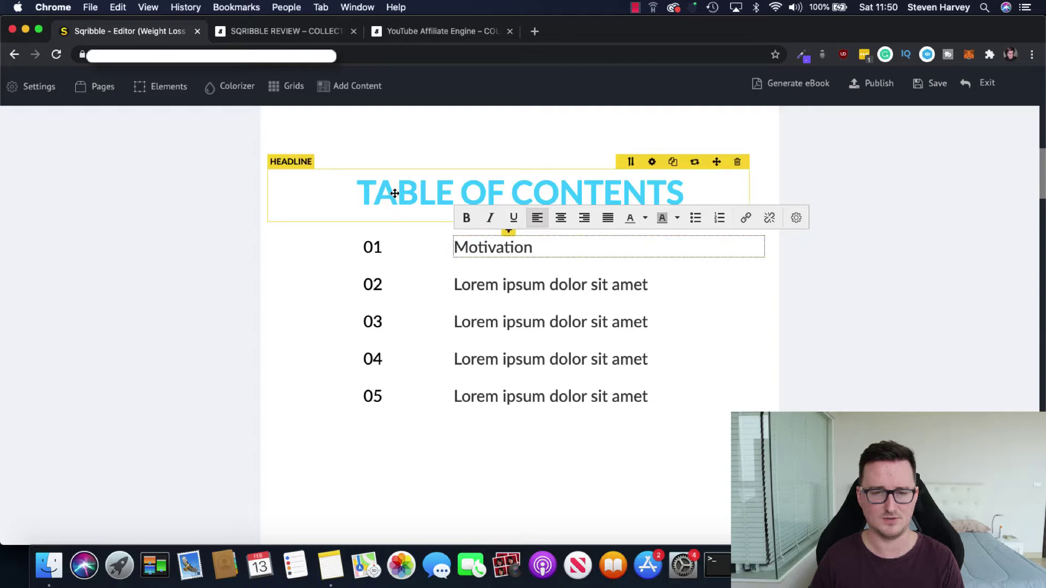
left_click(393, 175)
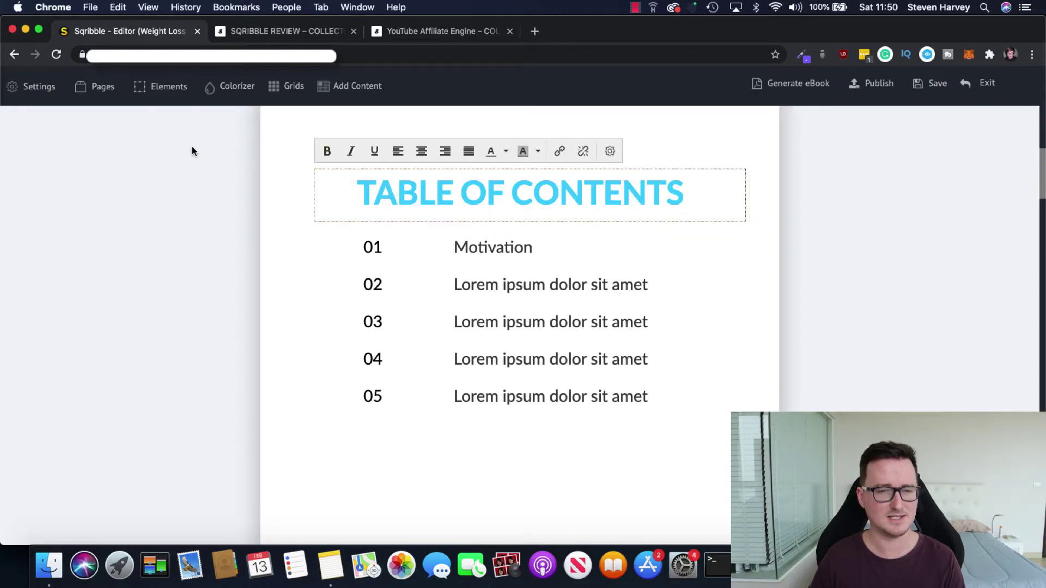
scroll(457, 292, "down", 10)
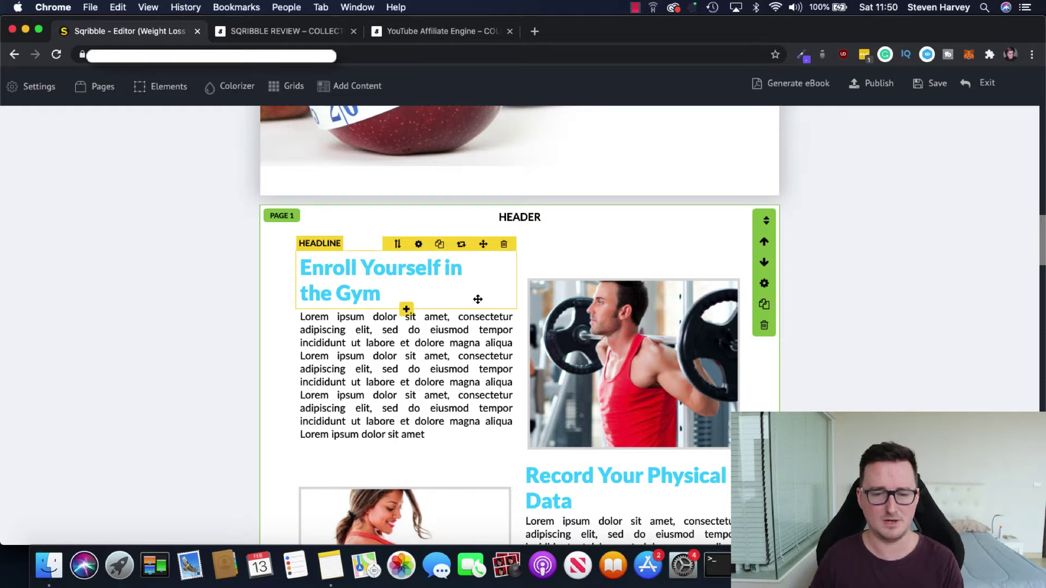
Step: Open the Headers And Footers settings, then jump through the cover, contents and pages 1-3
left_click(478, 299)
left_click(42, 92)
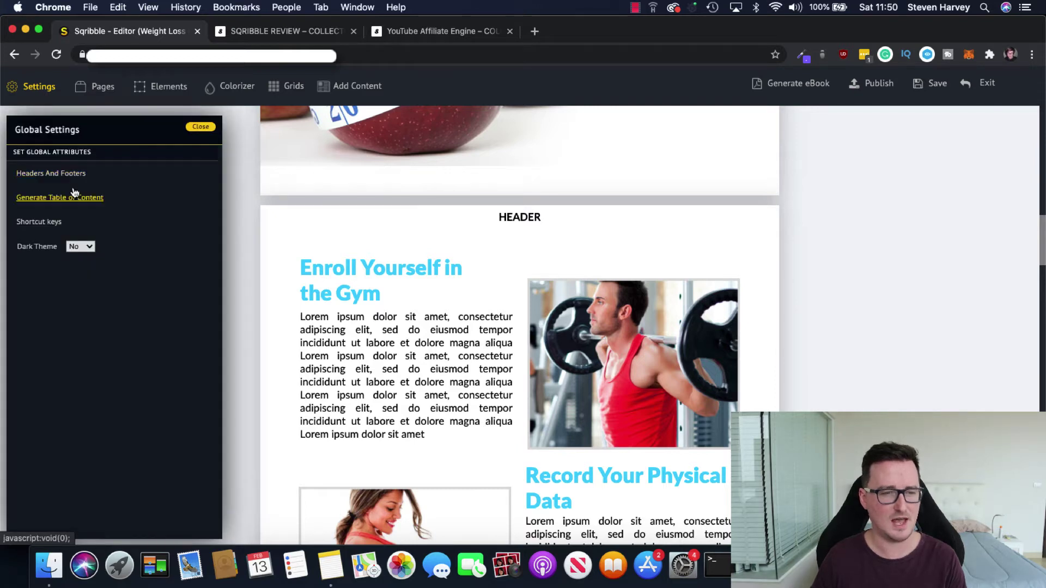
left_click(74, 173)
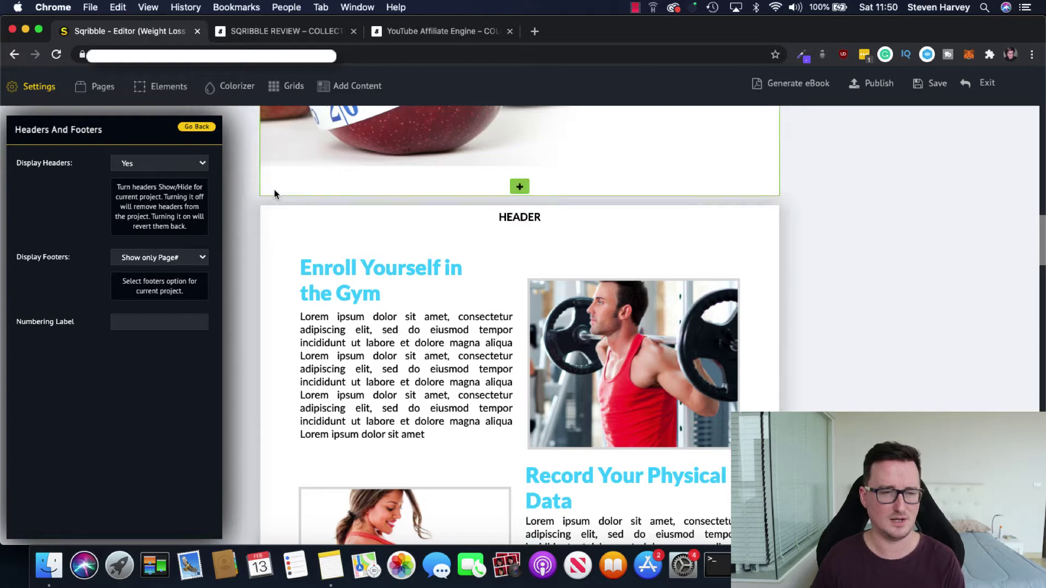
left_click(99, 92)
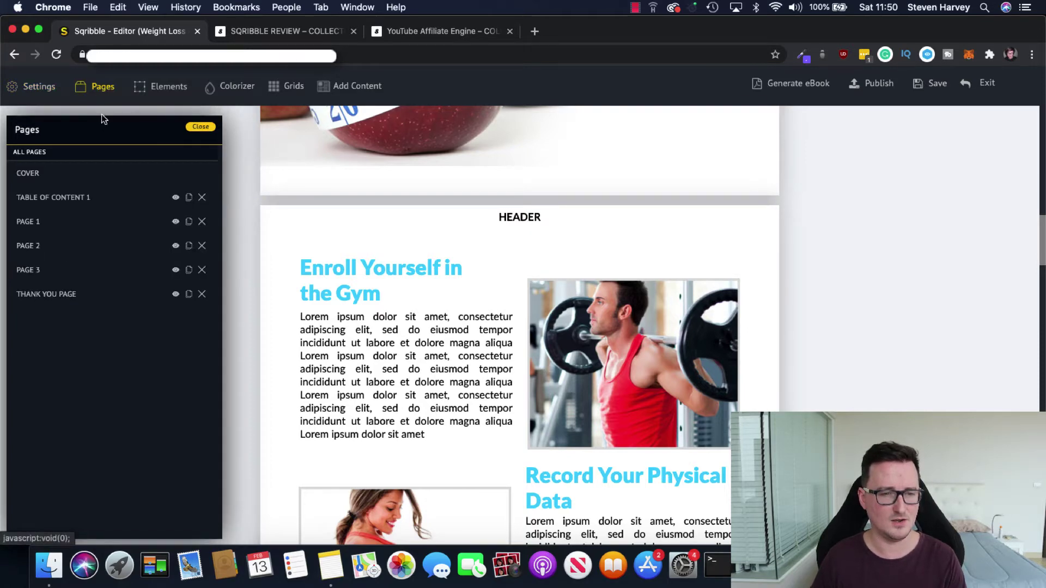
left_click(89, 198)
left_click(73, 222)
left_click(71, 248)
left_click(70, 271)
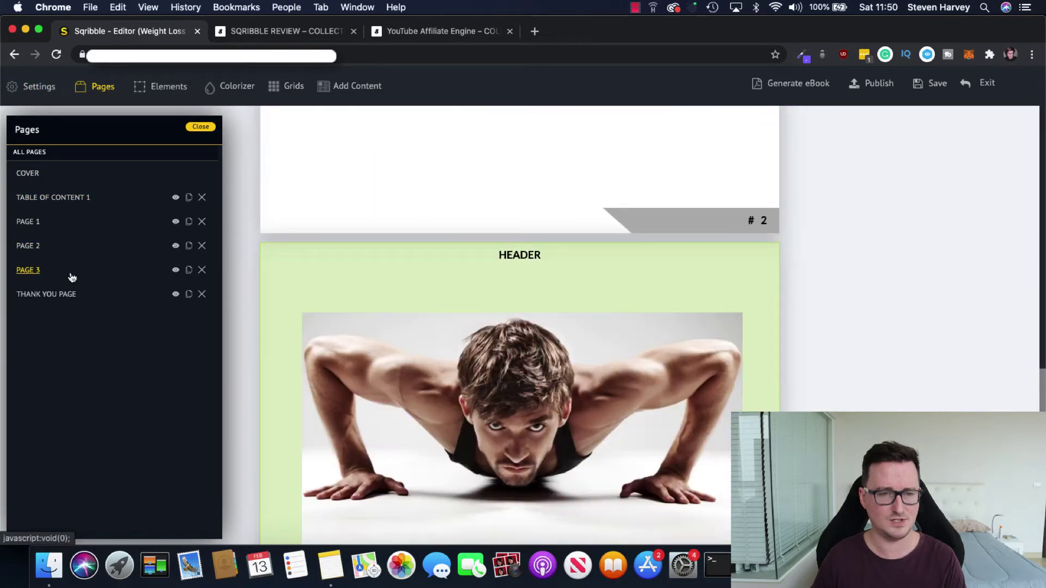
left_click(27, 173)
Step: Jump to elements like Record Your Physical Data and Plan Out Your Meals, then open the article library
left_click(169, 87)
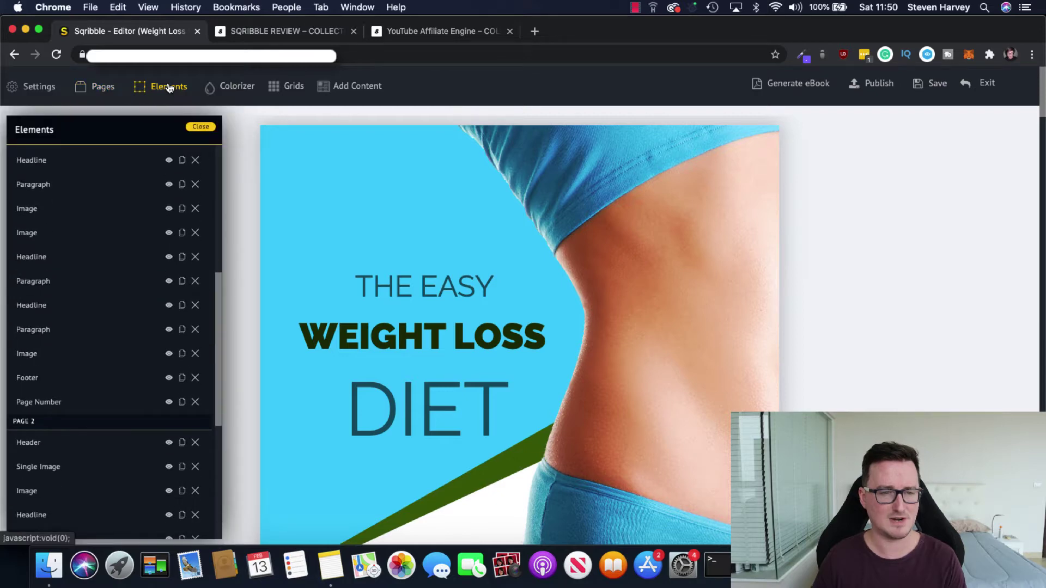
left_click(140, 289)
scroll(138, 289, "down", 2)
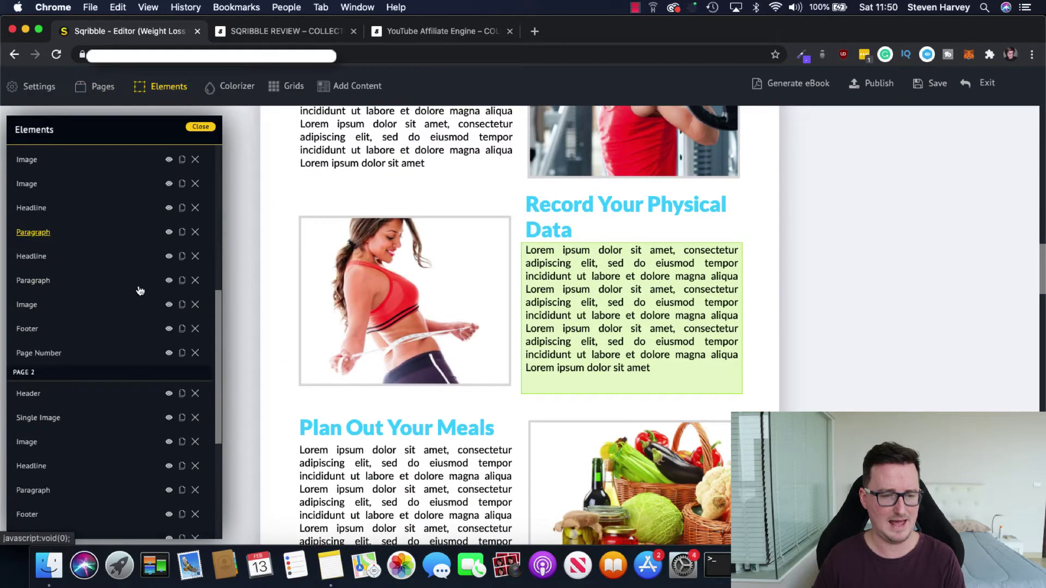
left_click(138, 289)
scroll(138, 289, "down", 4)
left_click(83, 312)
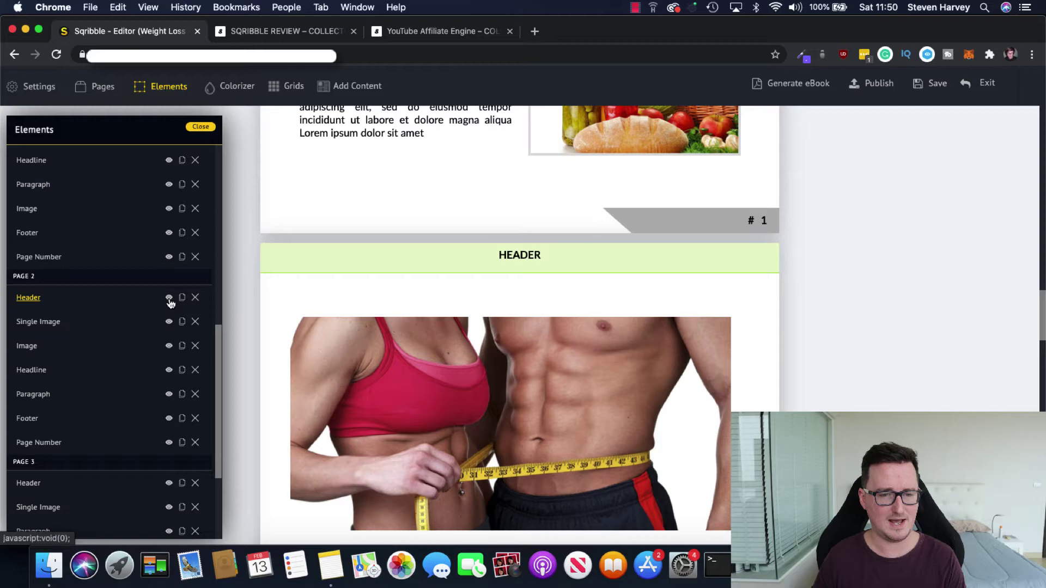
left_click(105, 344)
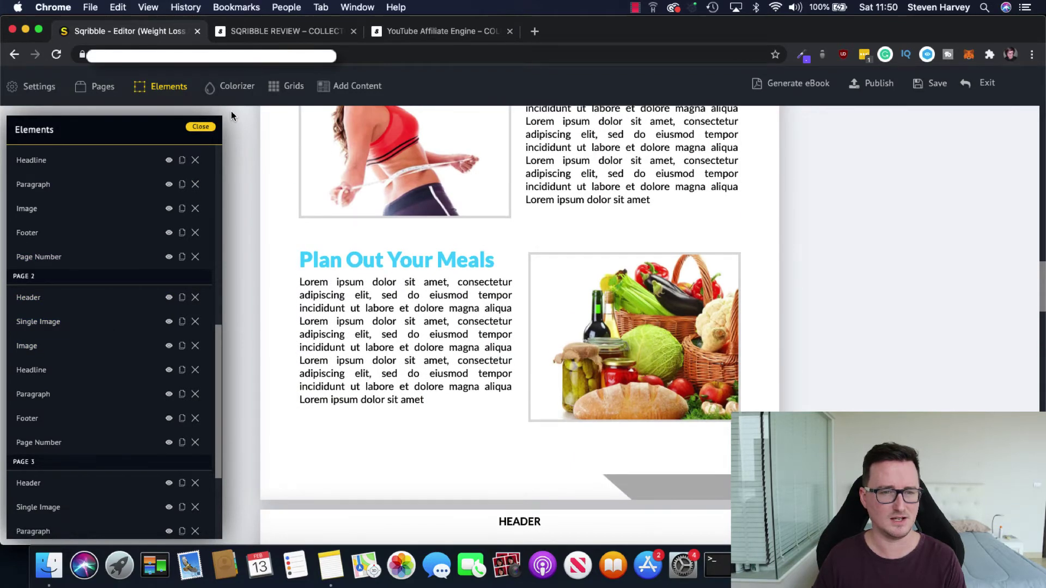
left_click(357, 87)
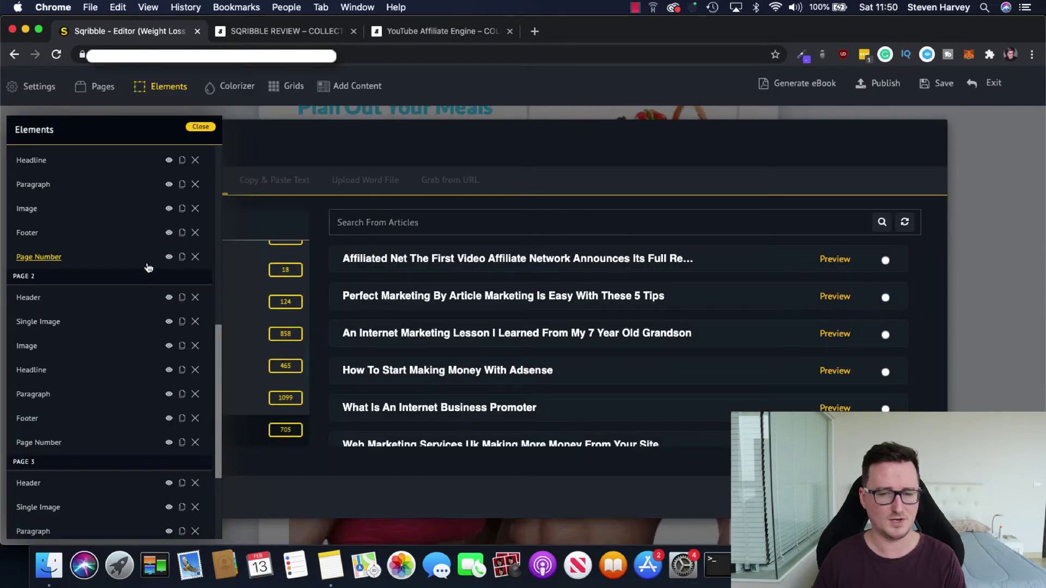
Step: Search the Article Collection for 'weight loss' across All Categories
scroll(646, 325, "down", 5)
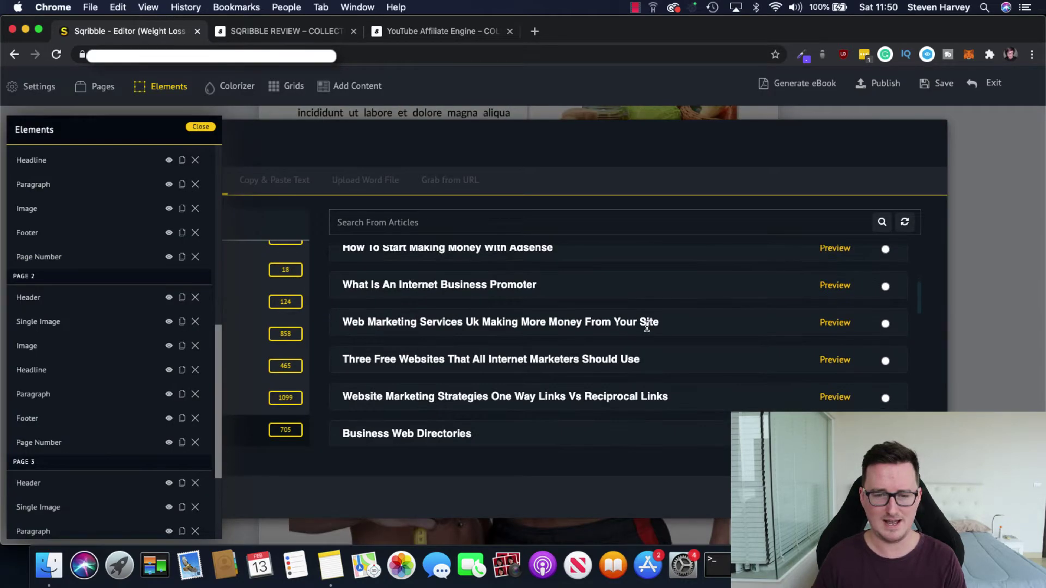
scroll(647, 325, "down", 3)
scroll(646, 325, "down", 5)
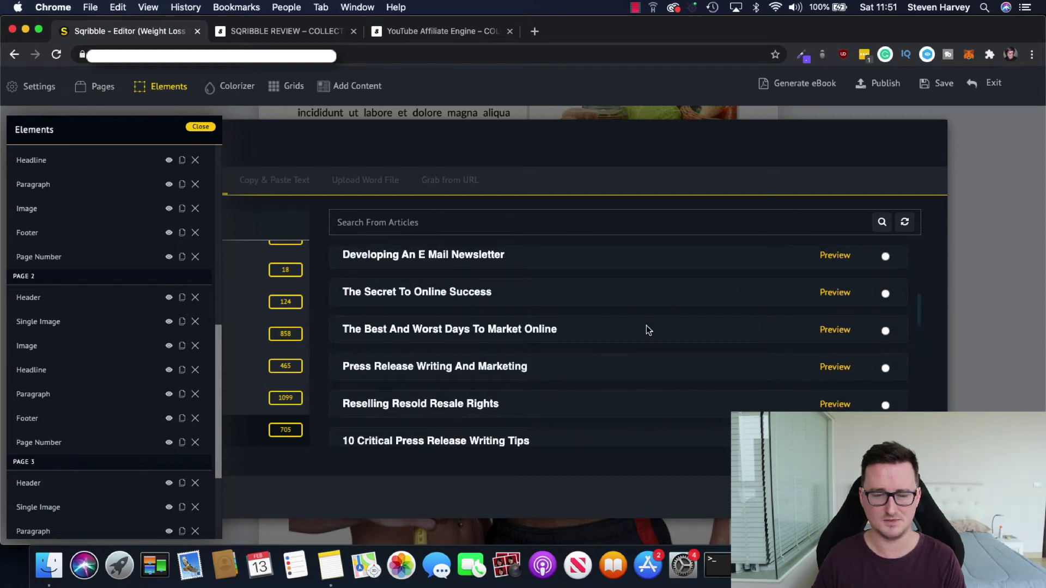
scroll(646, 325, "down", 3)
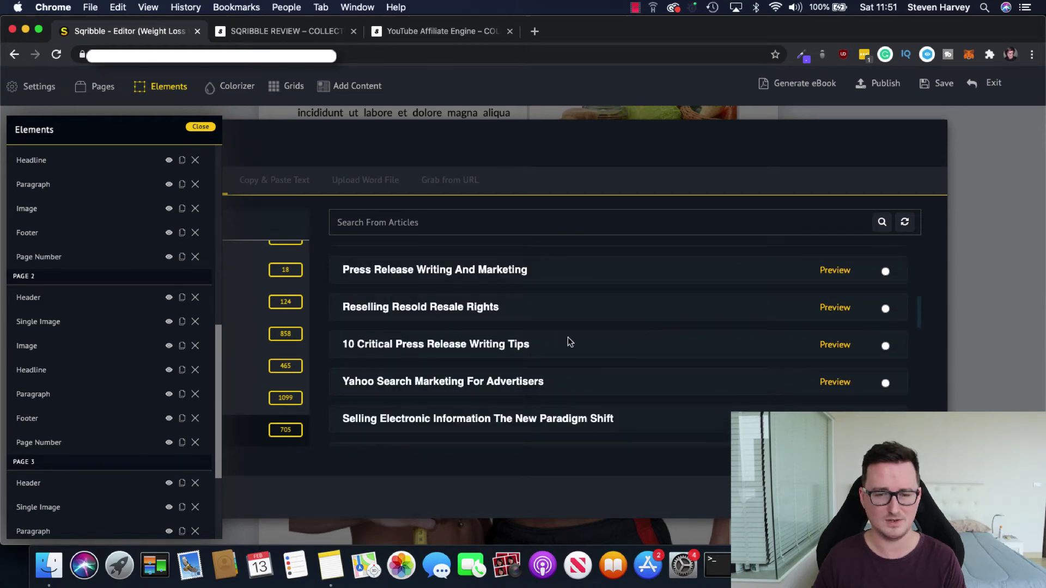
scroll(517, 341, "up", 10)
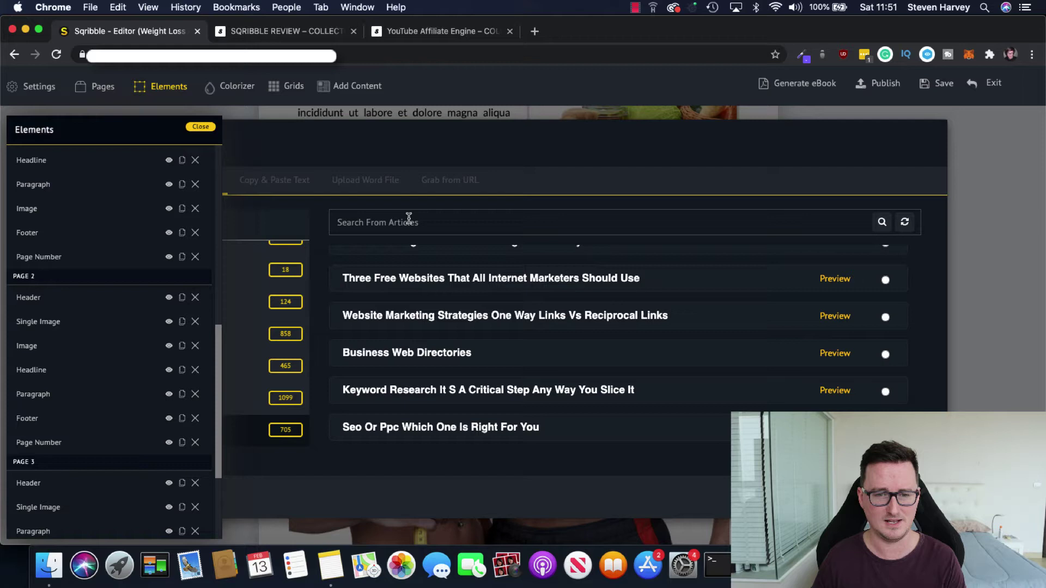
left_click(409, 220)
type("weight loss")
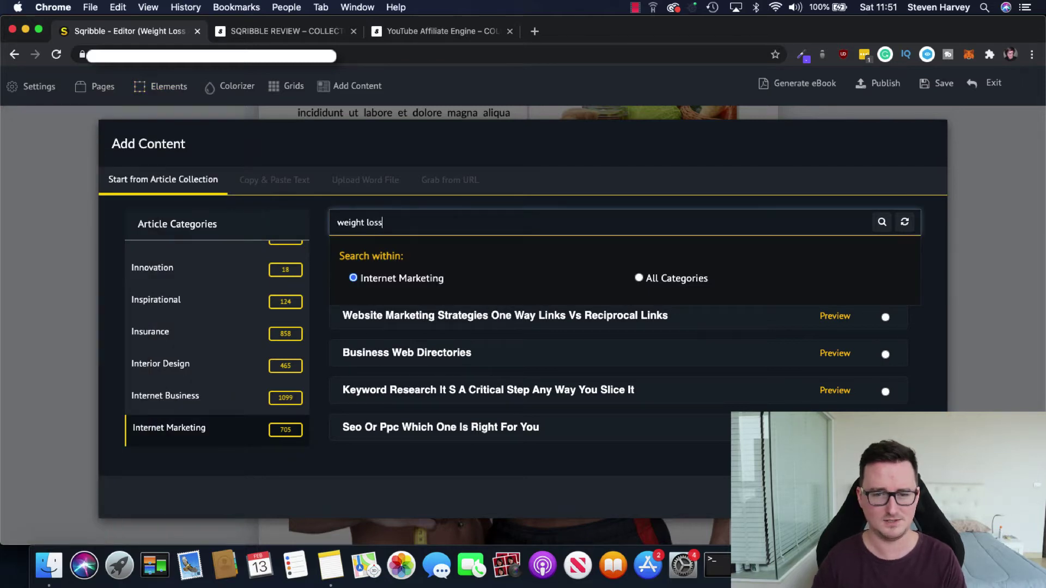
left_click(639, 279)
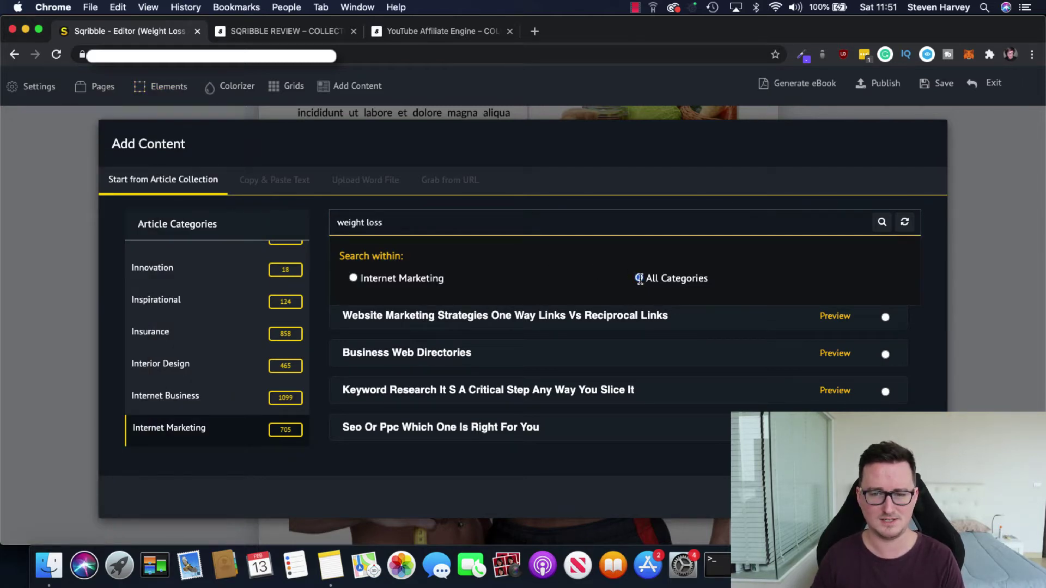
left_click(883, 222)
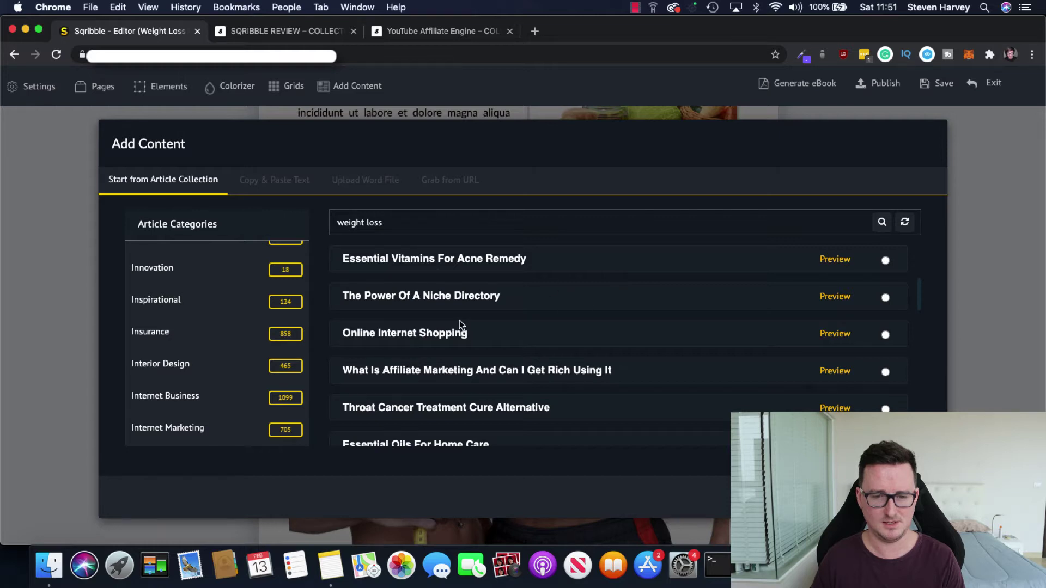
Step: Add the 'Fighting Obesity An Ayurvedic Way' article to the eBook
scroll(585, 365, "down", 3)
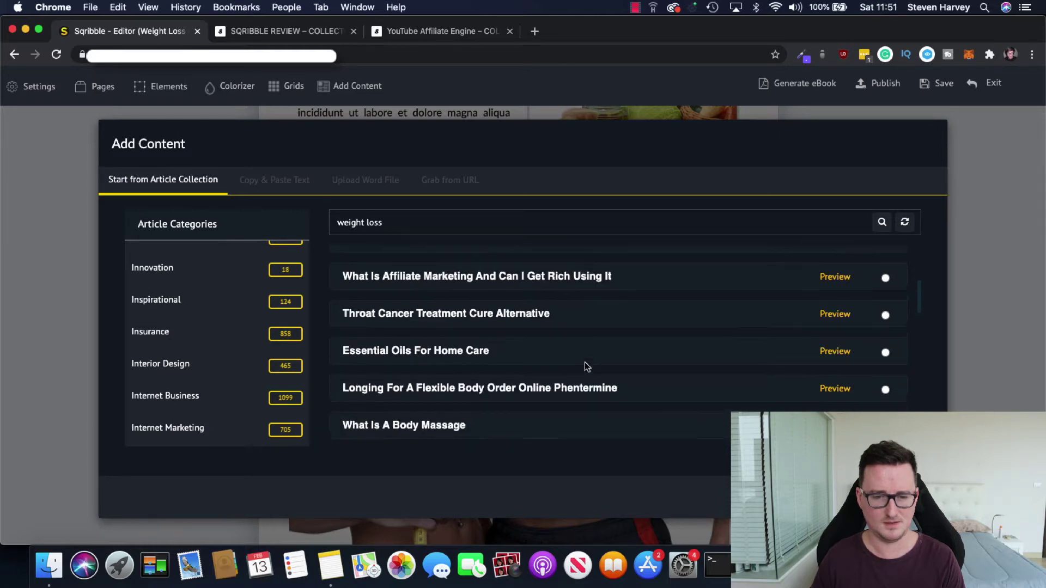
scroll(578, 359, "down", 4)
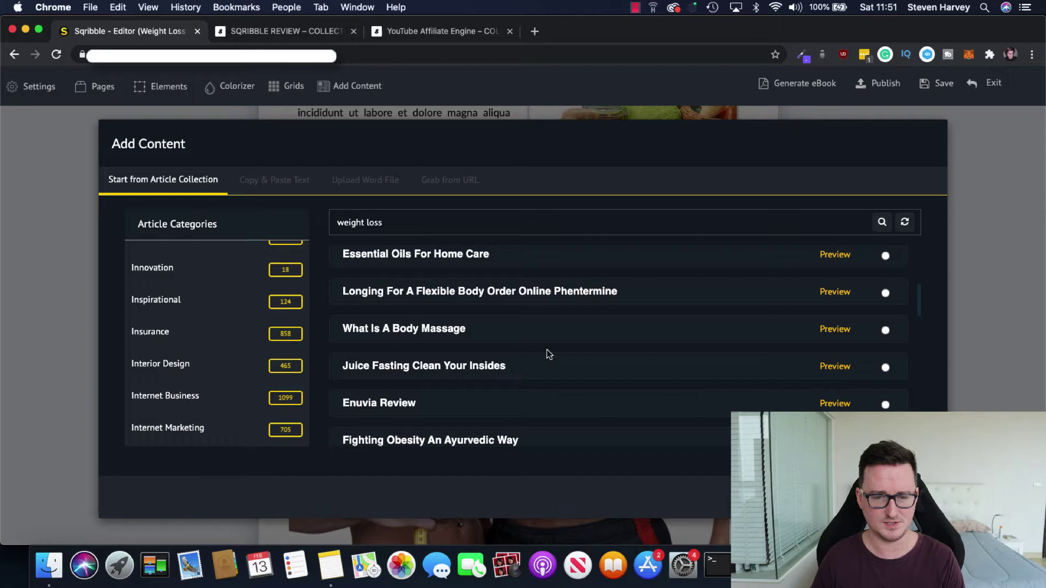
scroll(557, 349, "down", 2)
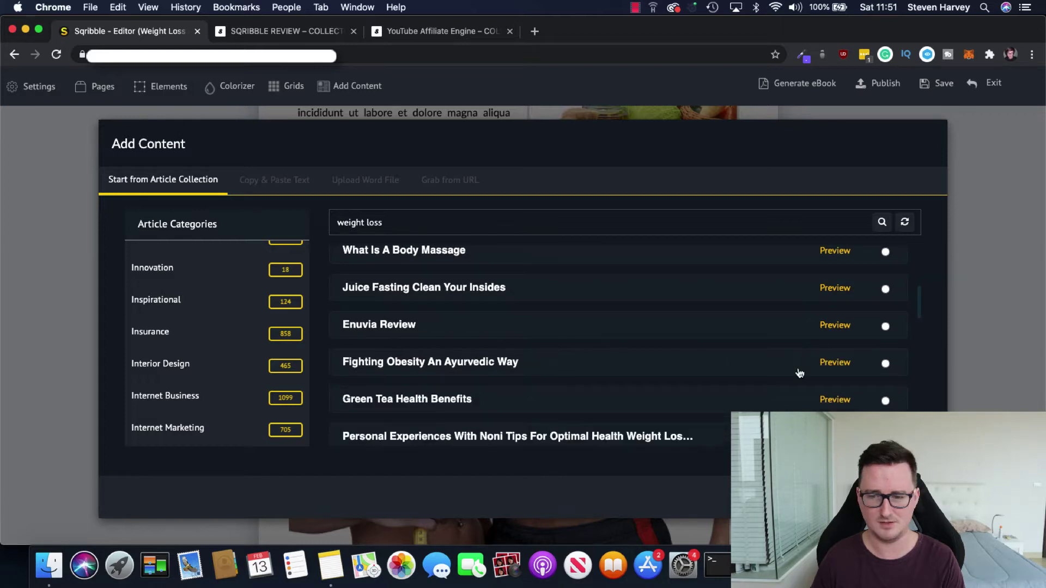
left_click(885, 364)
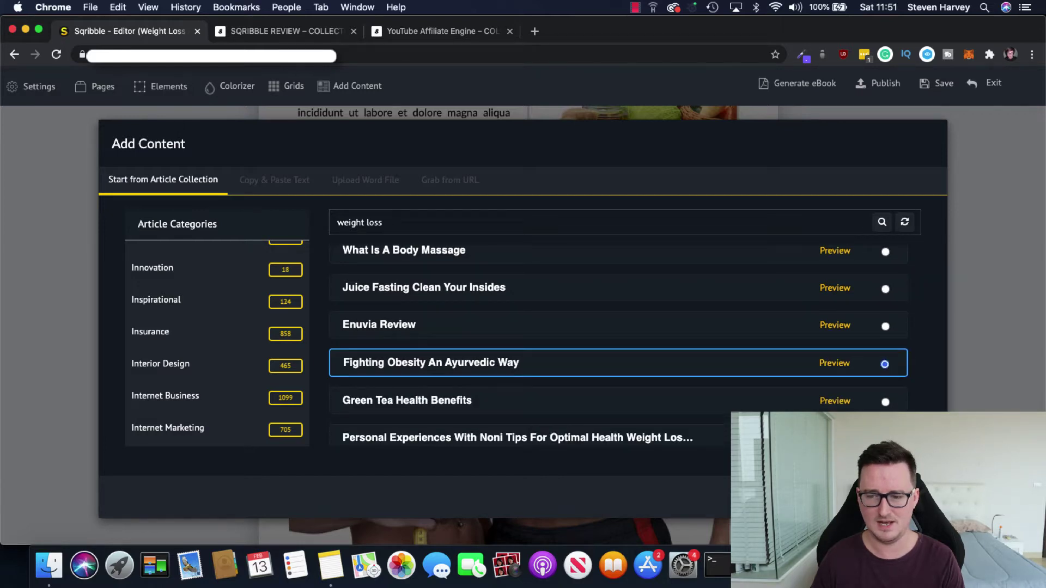
left_click(893, 497)
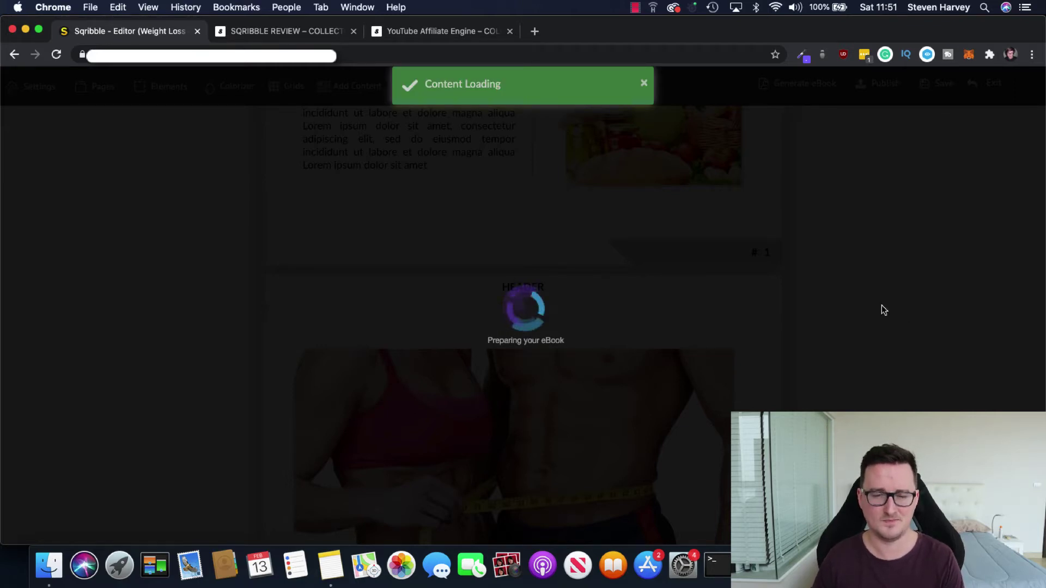
Step: Check the imported Fighting Obesity article across the pages, then return to the cover
scroll(881, 309, "down", 6)
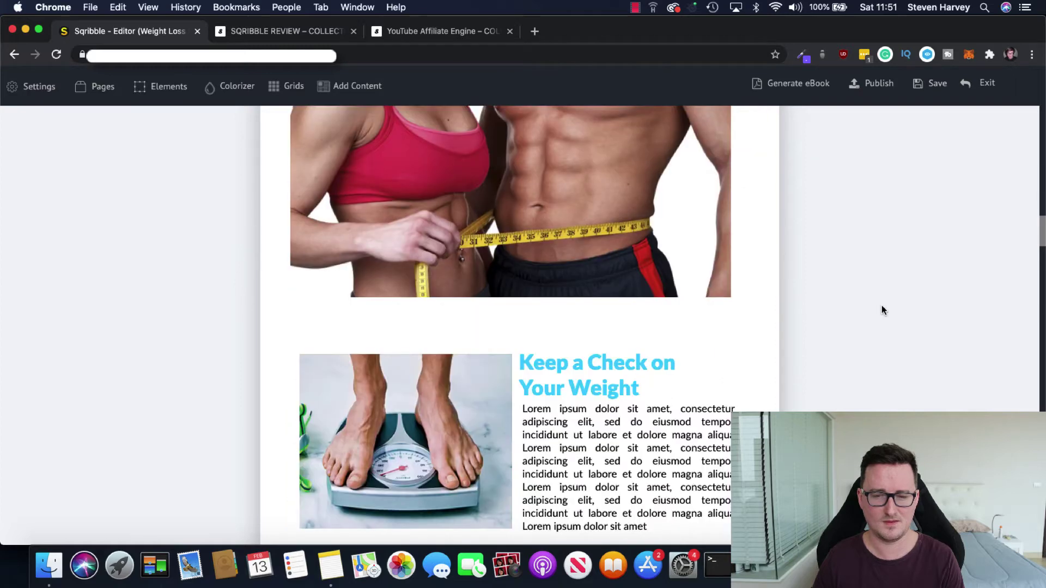
scroll(881, 309, "down", 15)
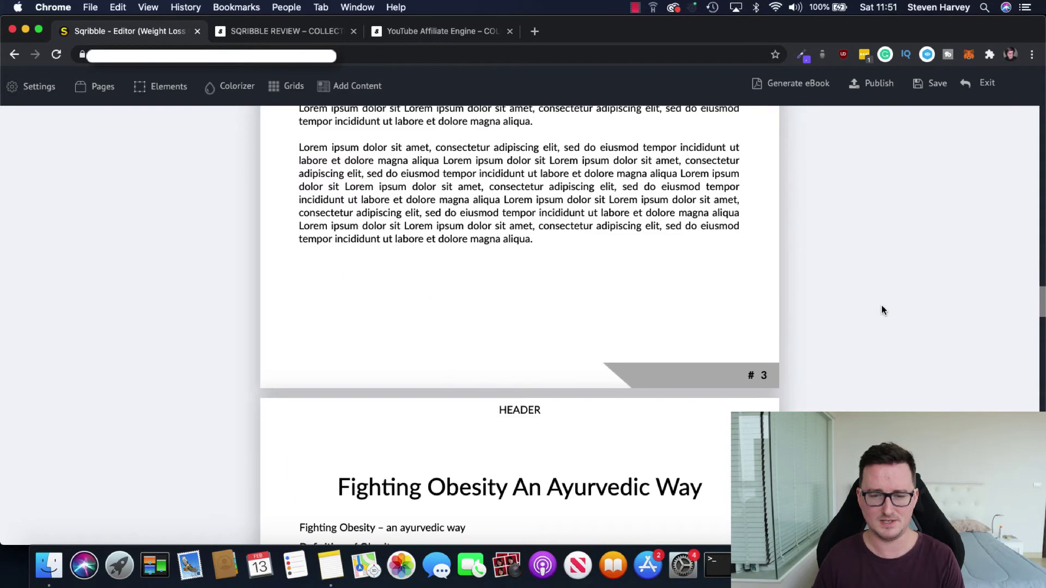
scroll(941, 298, "down", 5)
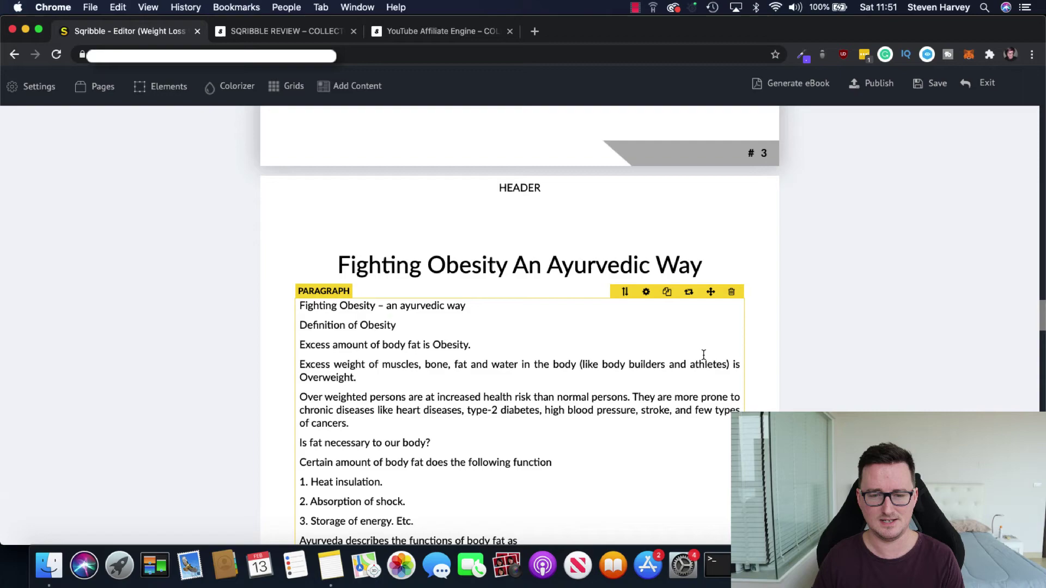
scroll(703, 355, "down", 20)
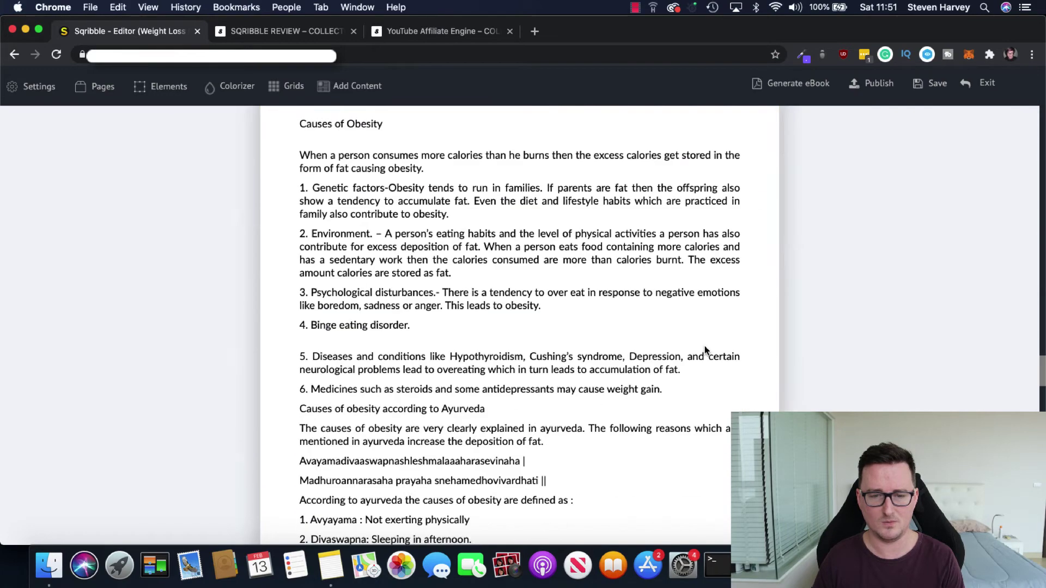
scroll(704, 350, "down", 5)
scroll(607, 336, "down", 5)
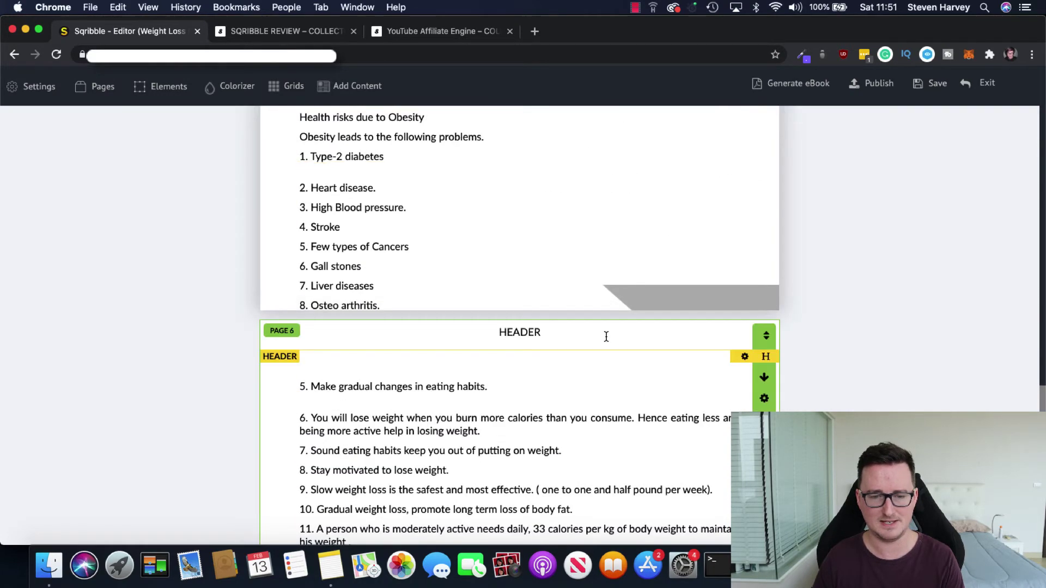
scroll(607, 336, "up", 4)
scroll(607, 334, "down", 15)
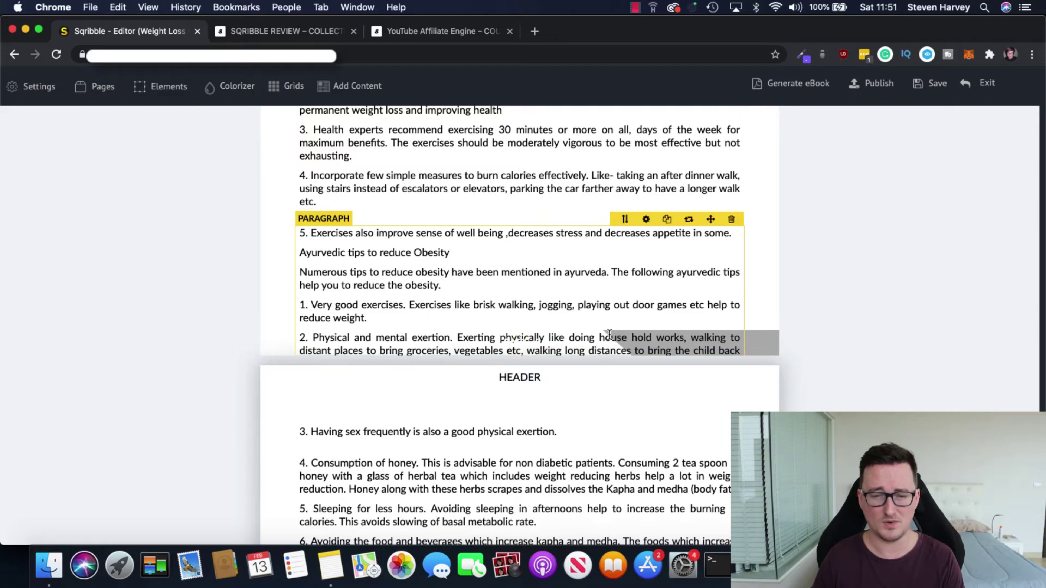
scroll(609, 334, "down", 3)
scroll(610, 334, "up", 20)
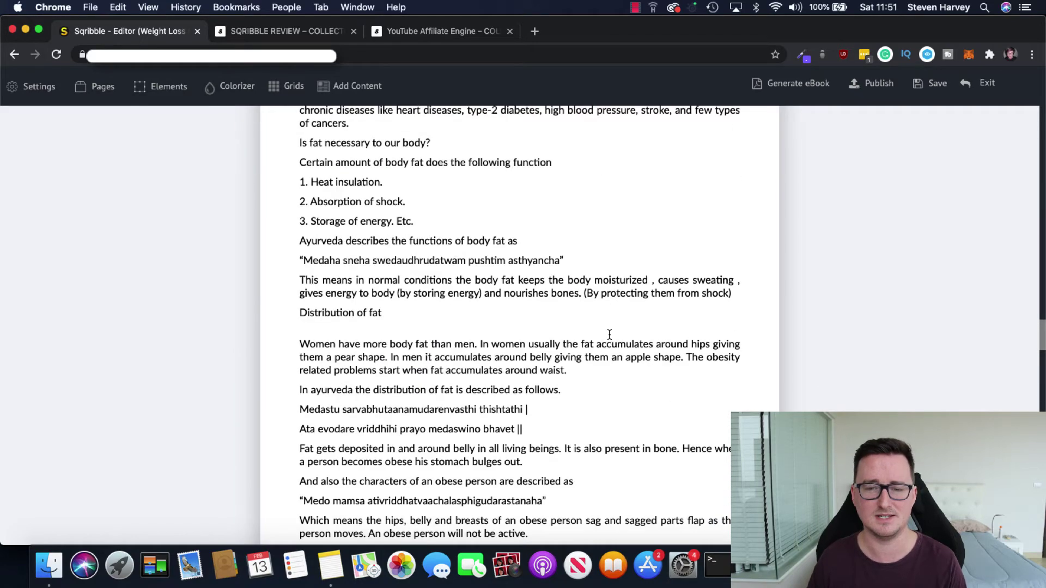
scroll(610, 334, "down", 20)
scroll(888, 326, "up", 4)
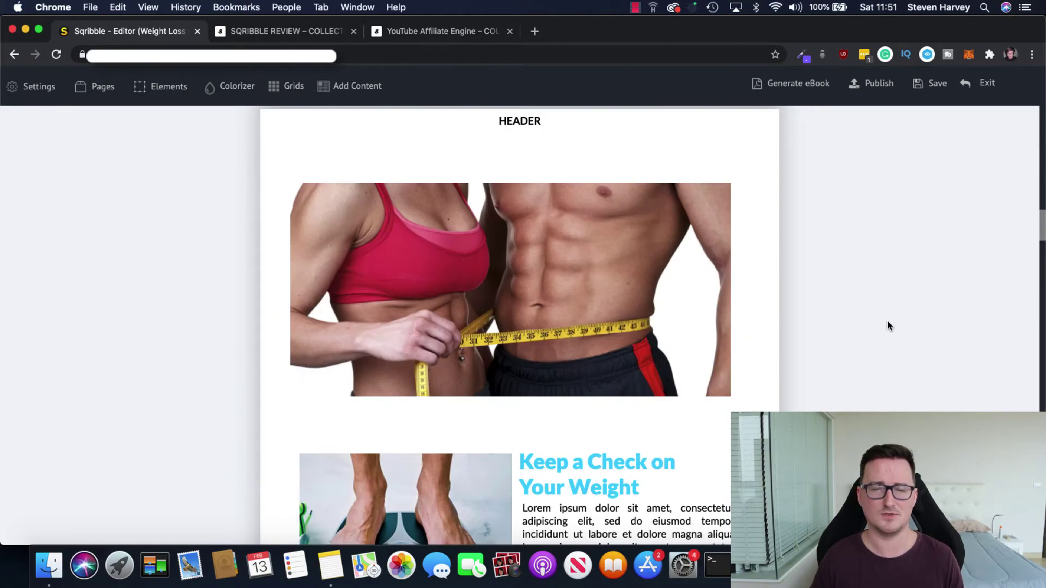
scroll(888, 322, "up", 5)
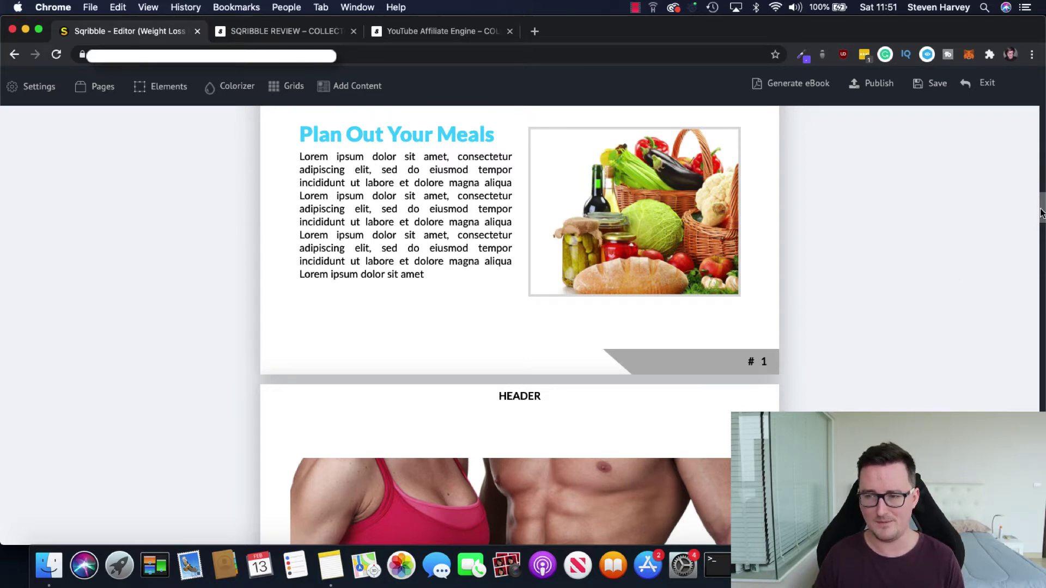
left_click_drag(1041, 212, 975, 88)
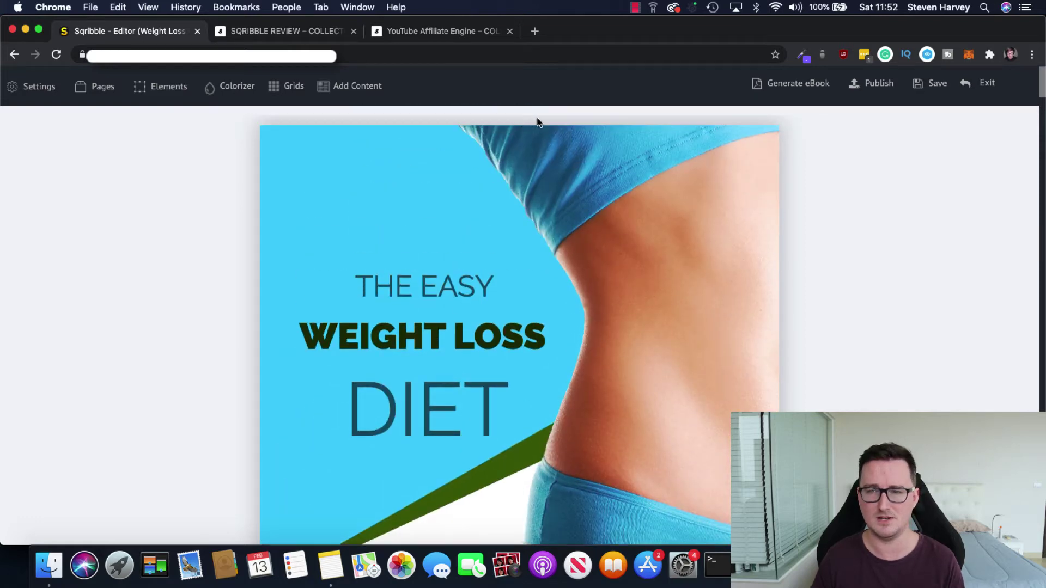
left_click(352, 87)
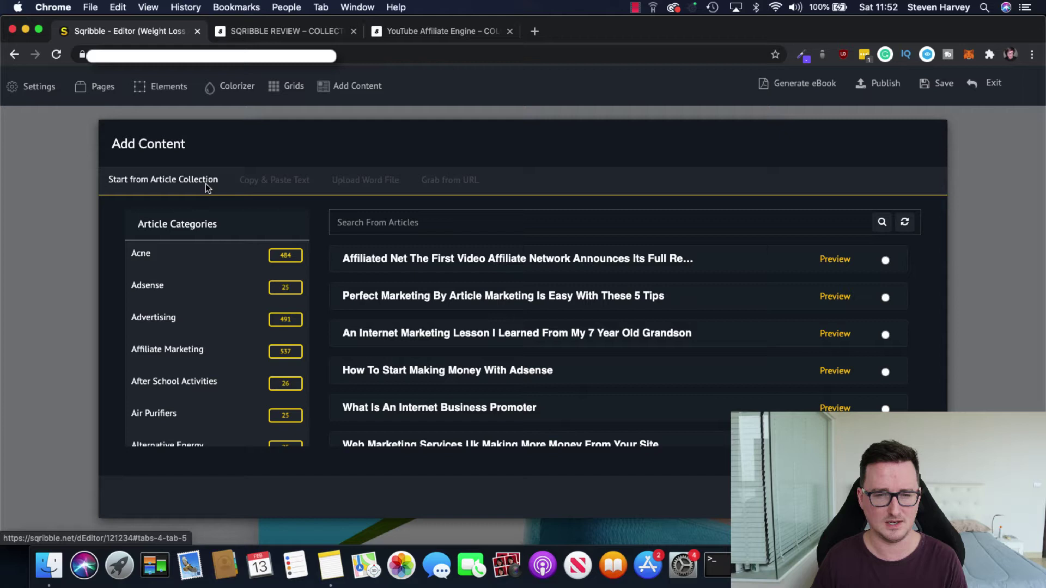
left_click(267, 185)
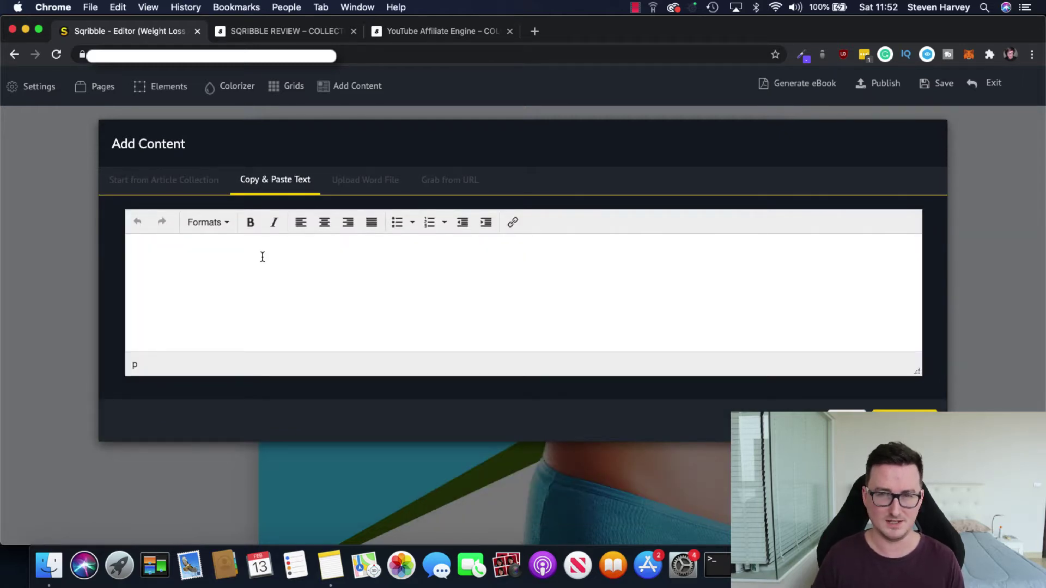
left_click(351, 179)
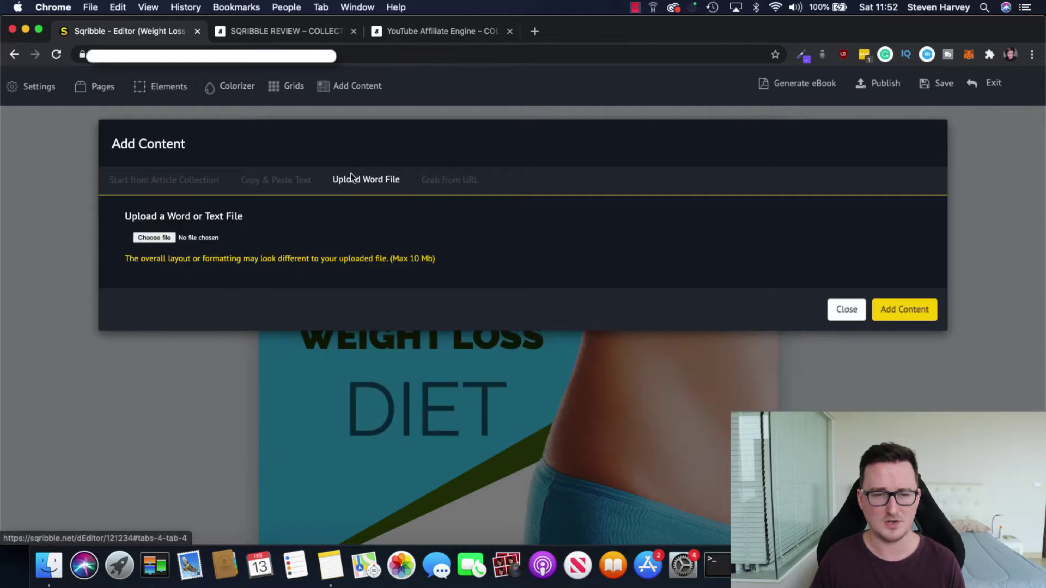
left_click(448, 180)
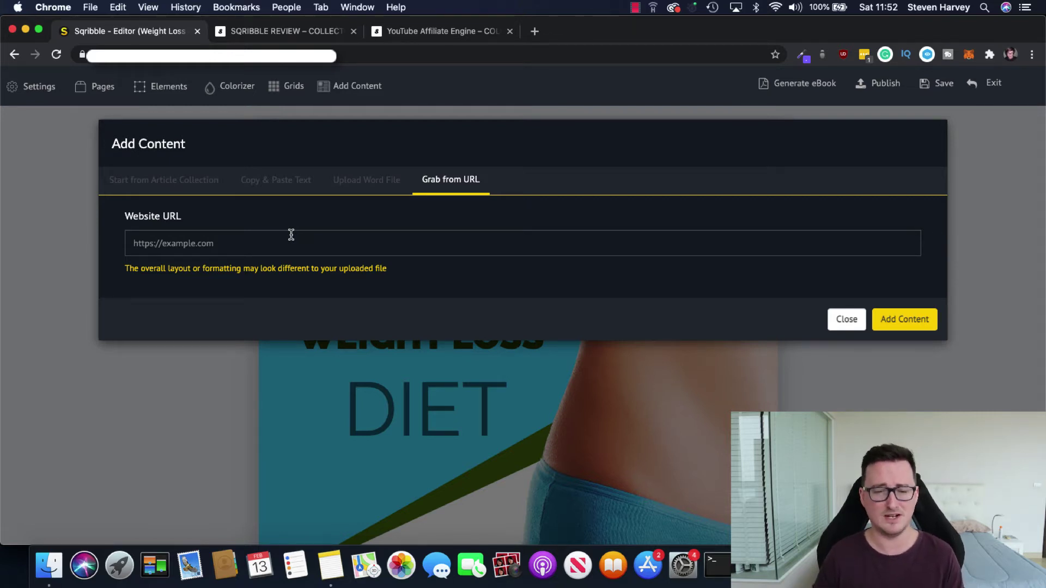
left_click(831, 325)
scroll(514, 374, "down", 15)
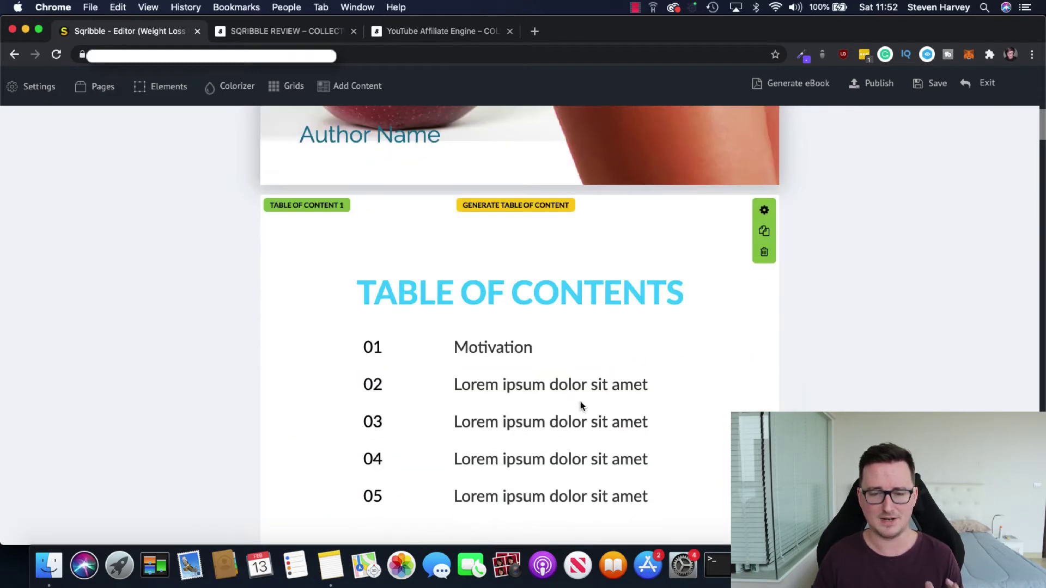
scroll(580, 401, "down", 7)
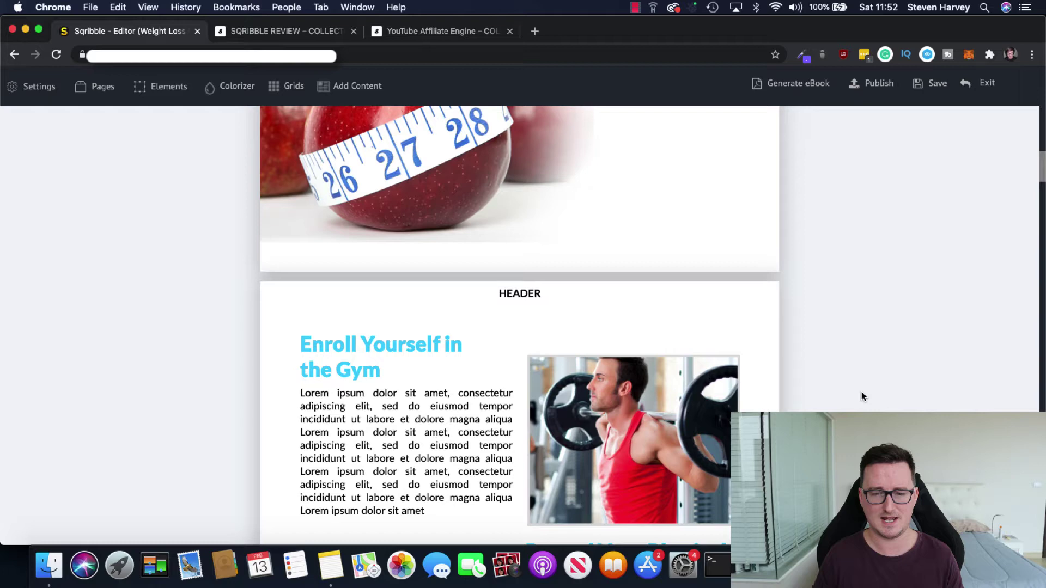
scroll(859, 397, "up", 5)
scroll(862, 396, "up", 6)
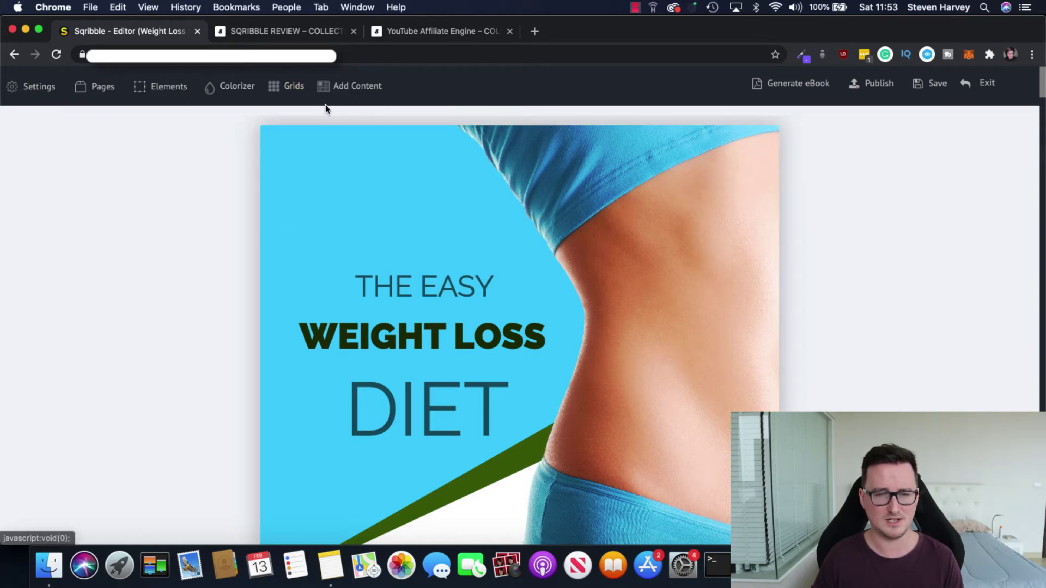
mouse_move(301, 94)
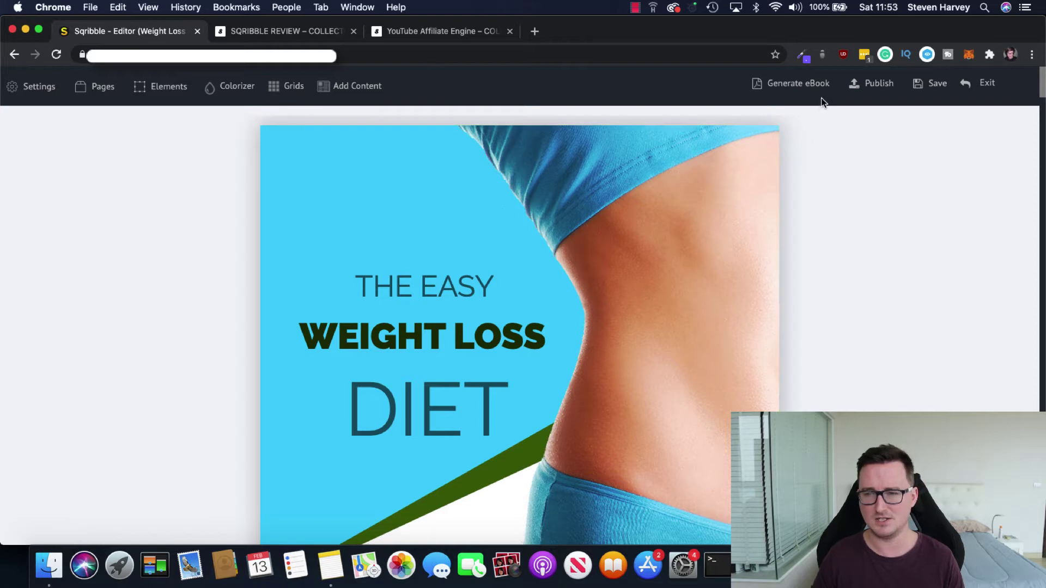
Step: Generate the eBook and open the WeightLossUpdate PDF in a new tab
left_click(813, 85)
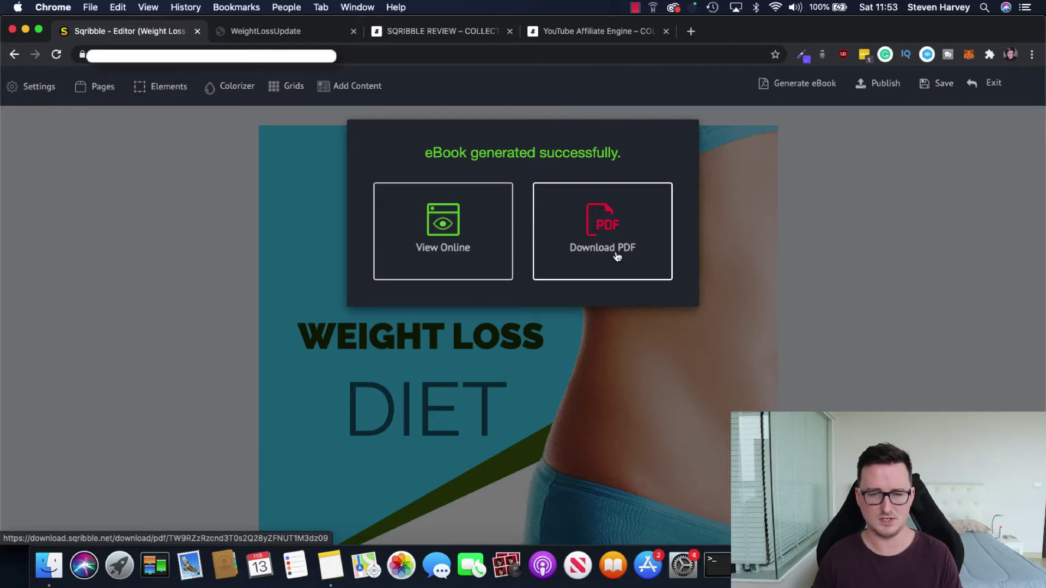
left_click(445, 231)
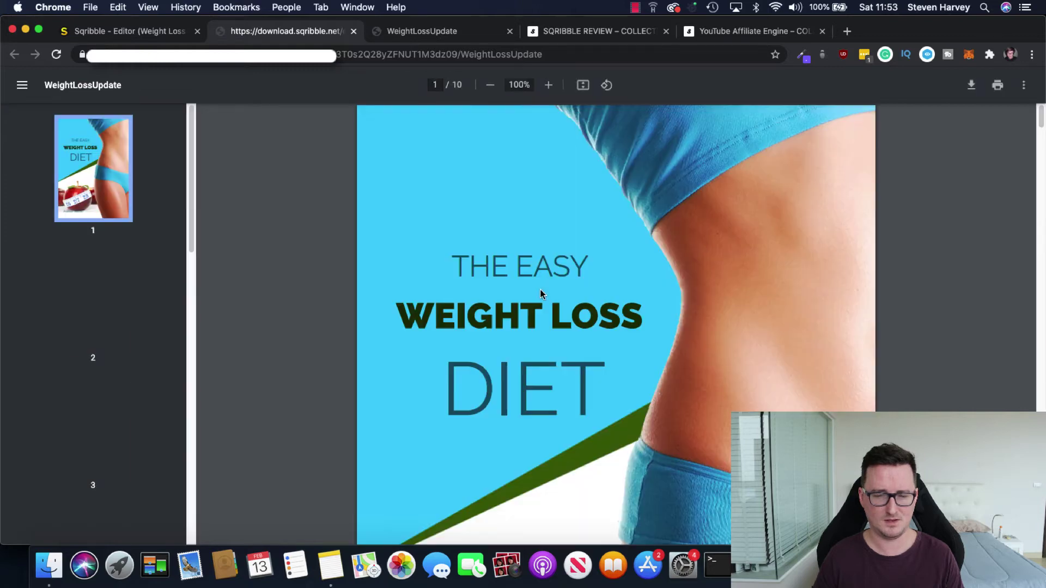
Step: View PDF pages 2, 3, 4 and 7: contents, gym enrolment and Causes pages
left_click(83, 290)
scroll(95, 327, "down", 3)
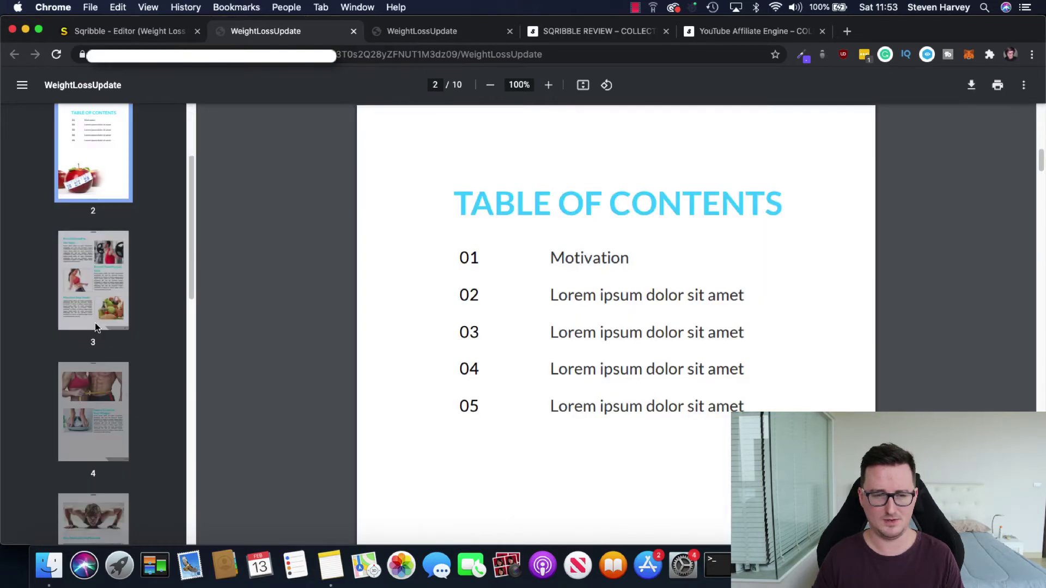
left_click(95, 327)
scroll(100, 332, "down", 3)
left_click(106, 344)
scroll(106, 346, "down", 3)
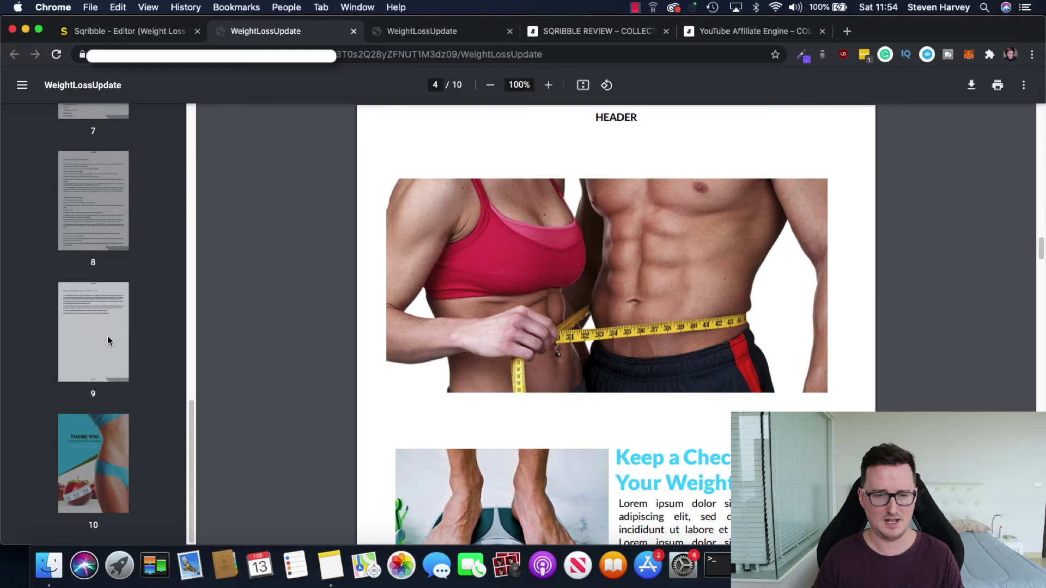
scroll(107, 341, "up", 5)
left_click(103, 309)
Step: View pages 6, 10 and the cover, then return to the Sqribble editor tab
left_click(96, 213)
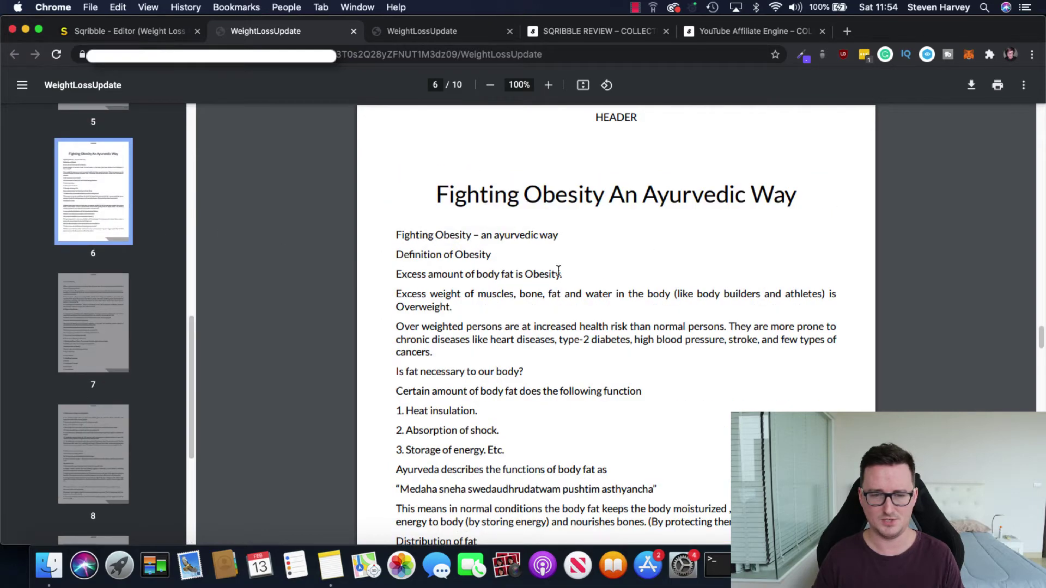
scroll(559, 271, "down", 2)
scroll(93, 420, "down", 5)
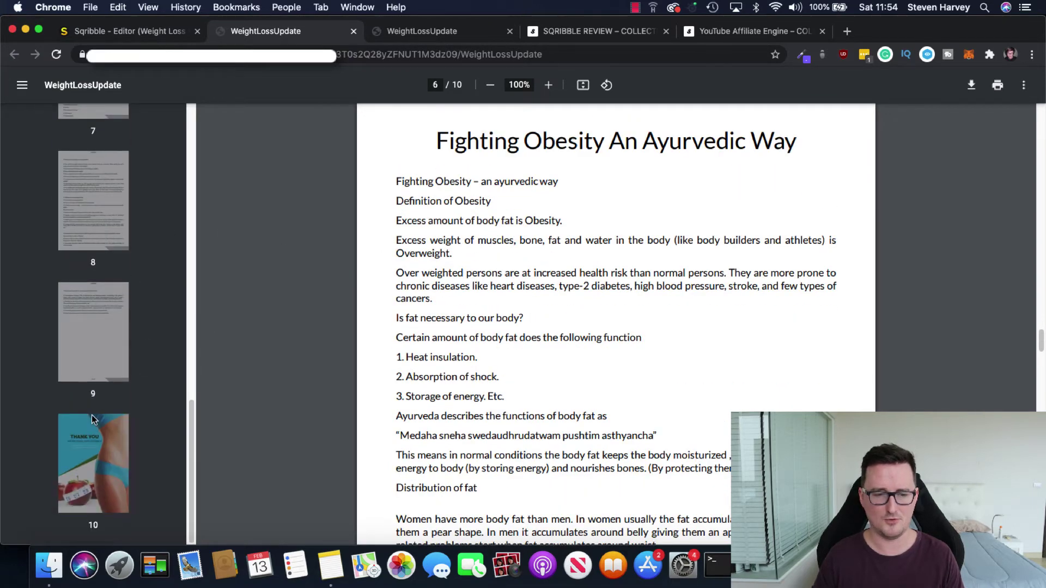
left_click(94, 425)
scroll(189, 380, "up", 10)
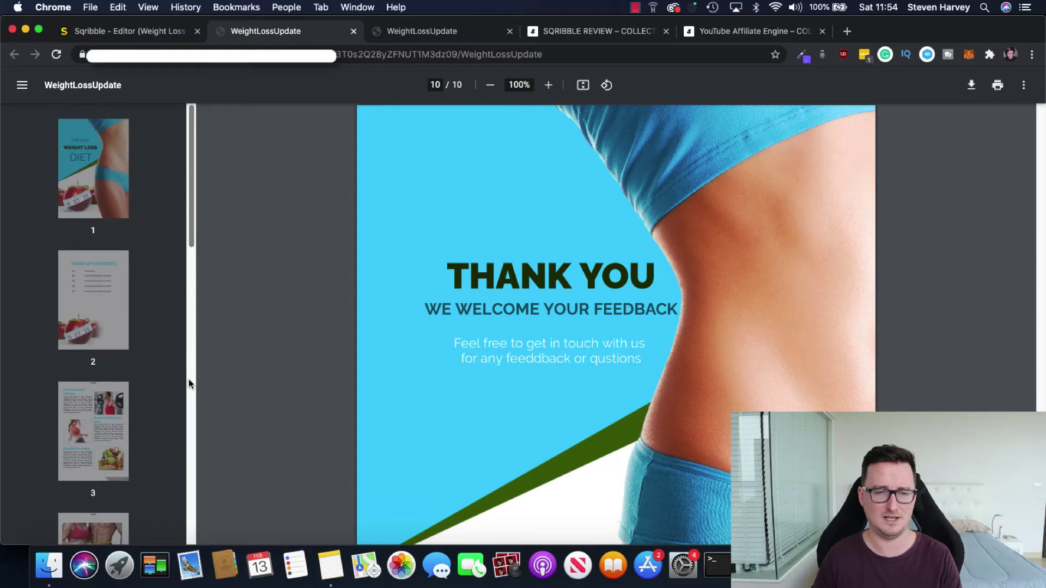
left_click(123, 182)
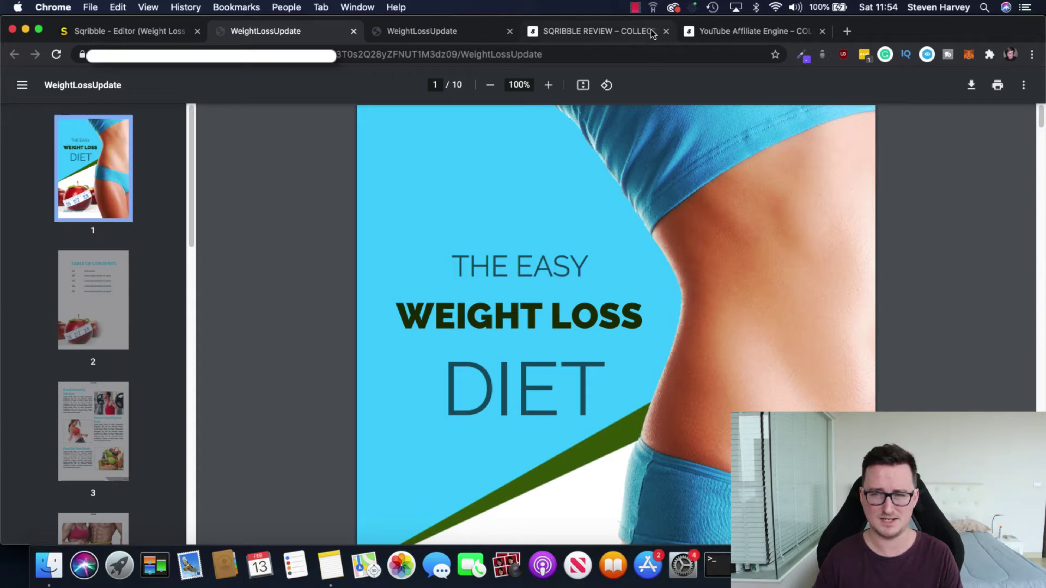
left_click(123, 33)
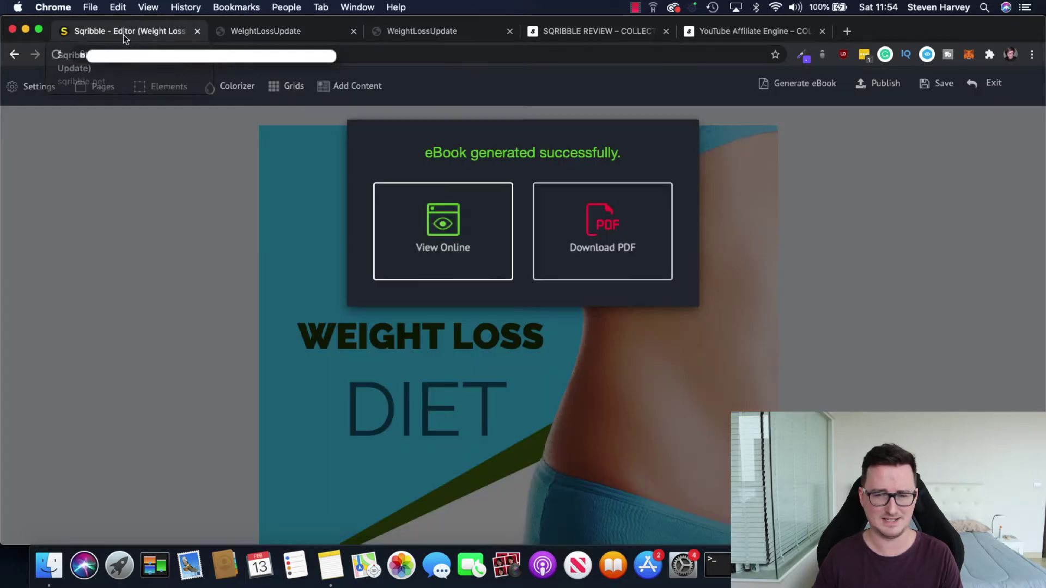
Step: Dismiss the eBook generated message, then preview and close the Share eBook With Client window
left_click(863, 274)
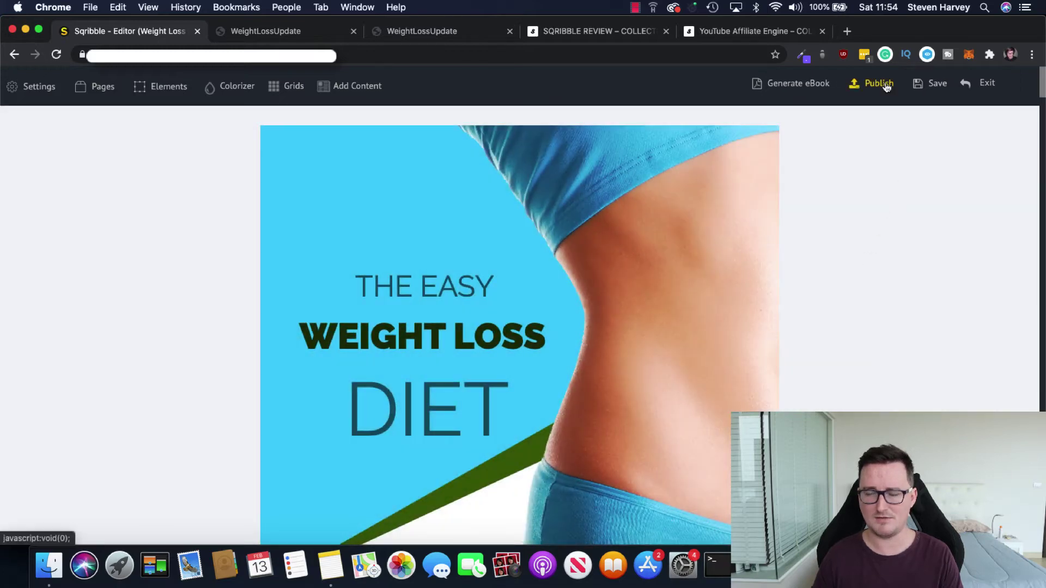
left_click(880, 84)
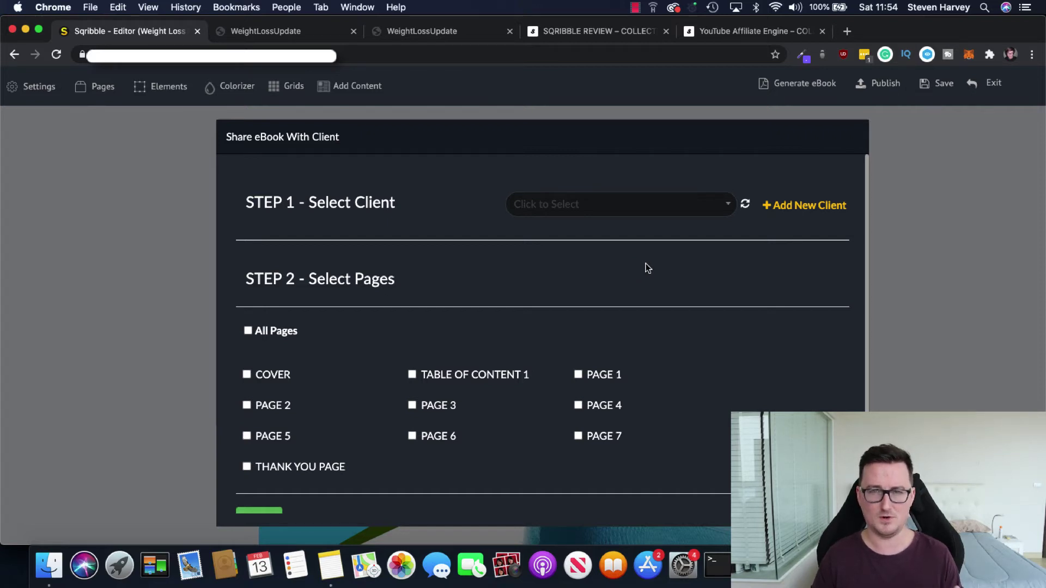
scroll(706, 286, "down", 1)
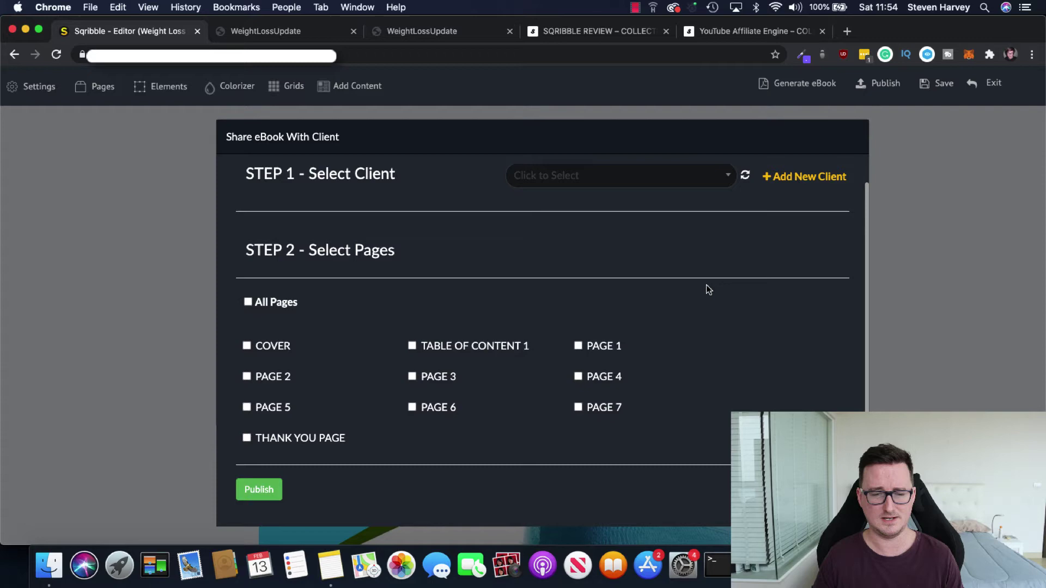
scroll(708, 285, "up", 1)
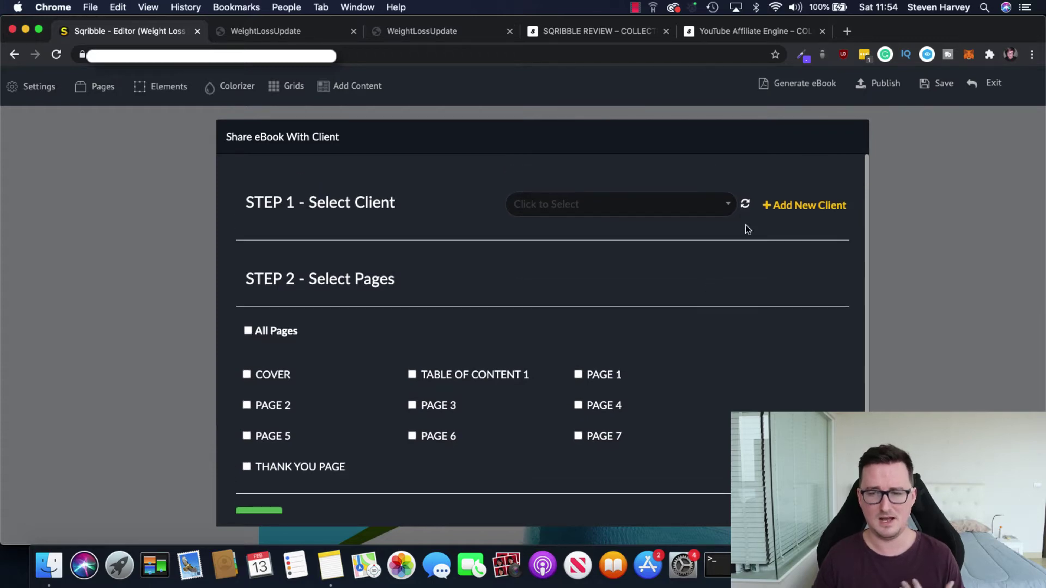
left_click(893, 183)
Step: Exit the editor without saving and confirm, returning to the Projects page
left_click(980, 81)
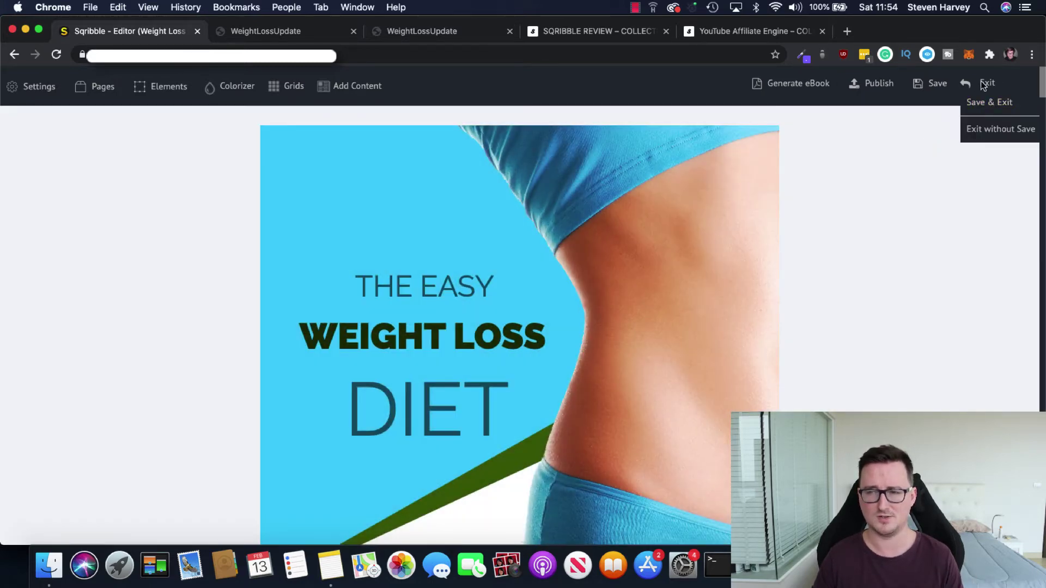
left_click(999, 130)
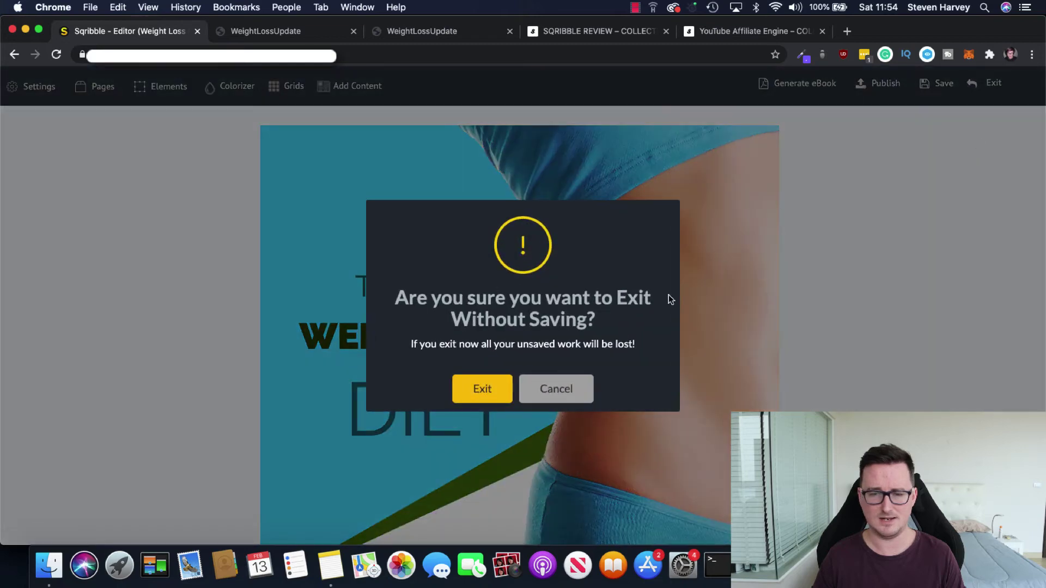
left_click(481, 389)
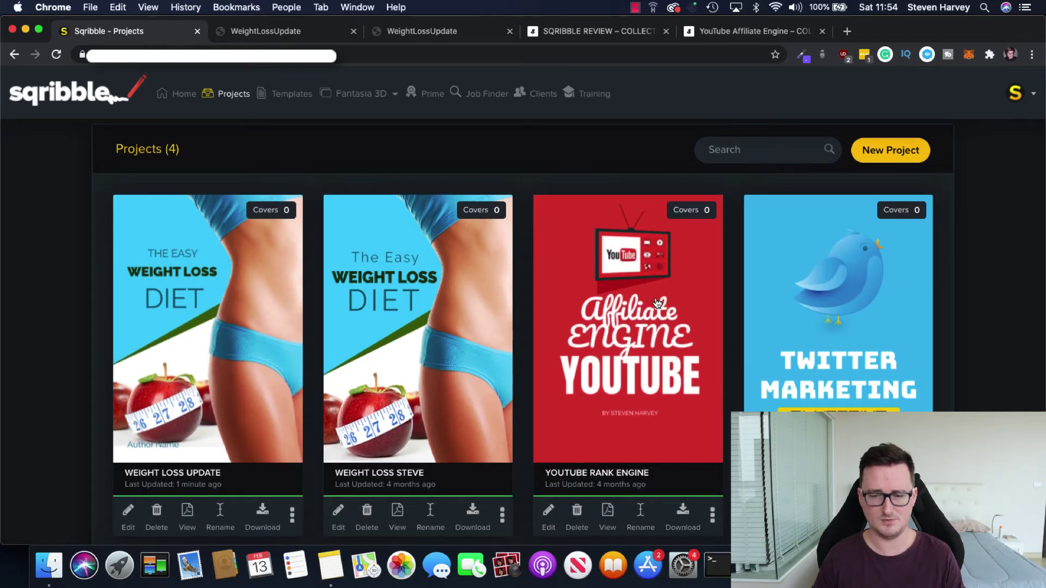
Step: View the YOUTUBE RANK ENGINE project as a PDF and skim its 12 pages back to the cover
left_click(608, 512)
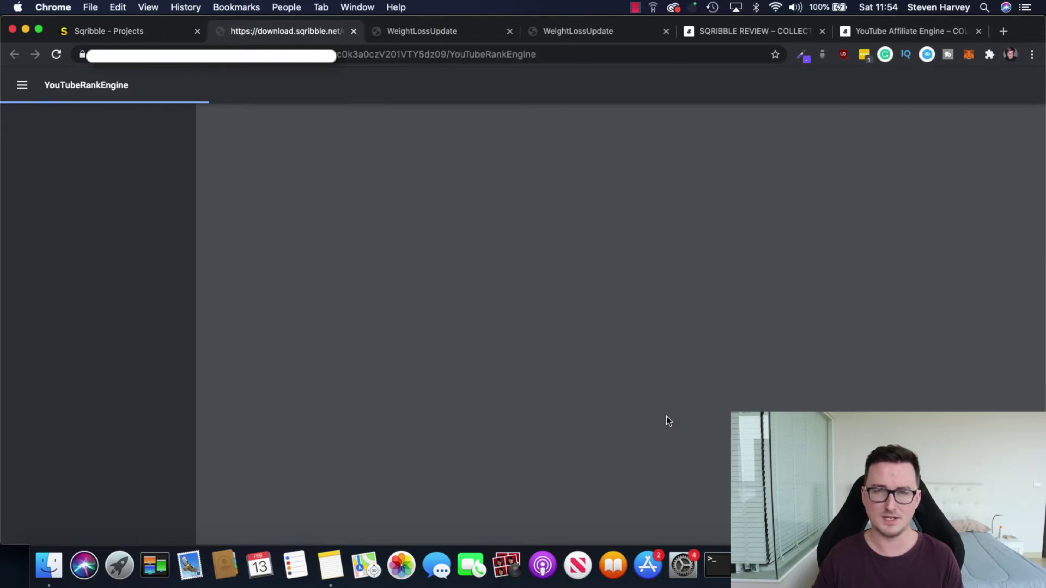
scroll(925, 309, "down", 3)
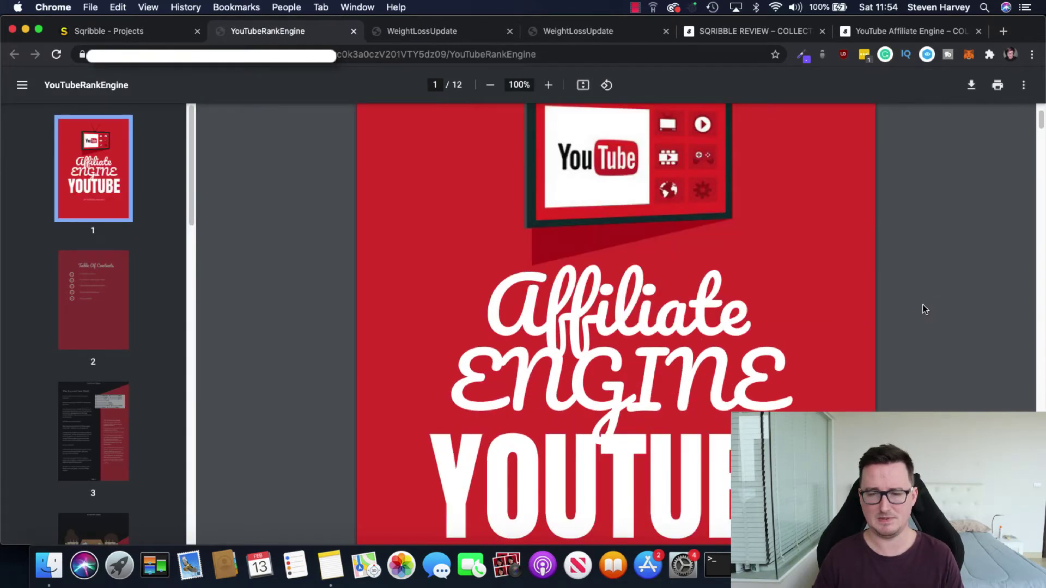
scroll(925, 309, "down", 10)
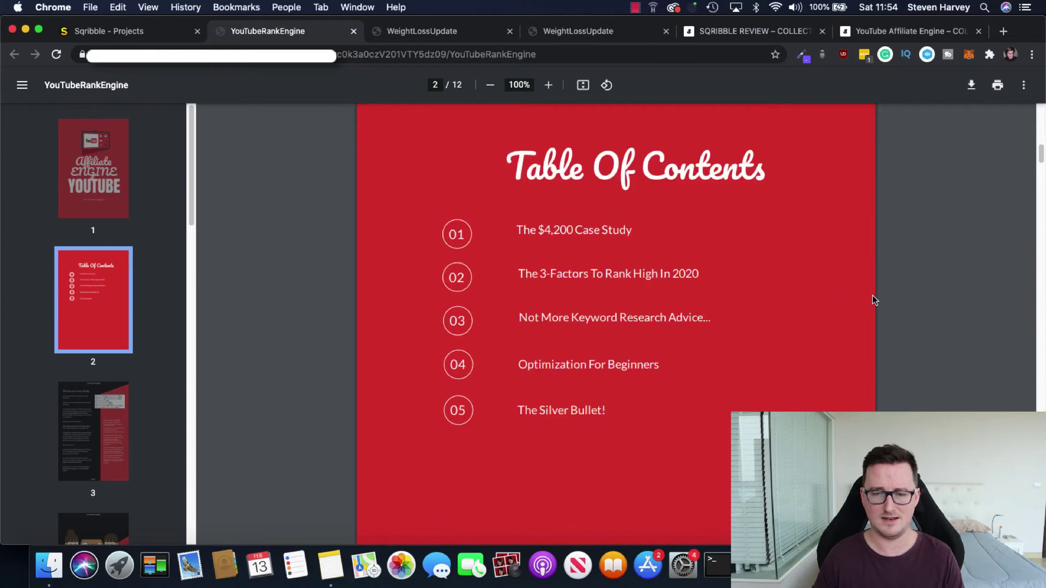
scroll(818, 290, "up", 1)
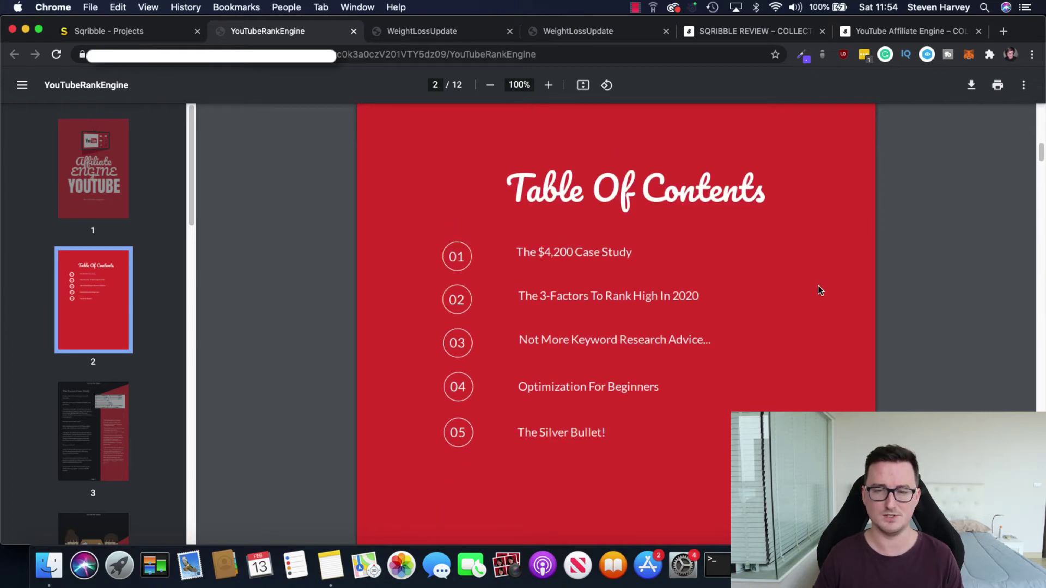
scroll(919, 271, "down", 5)
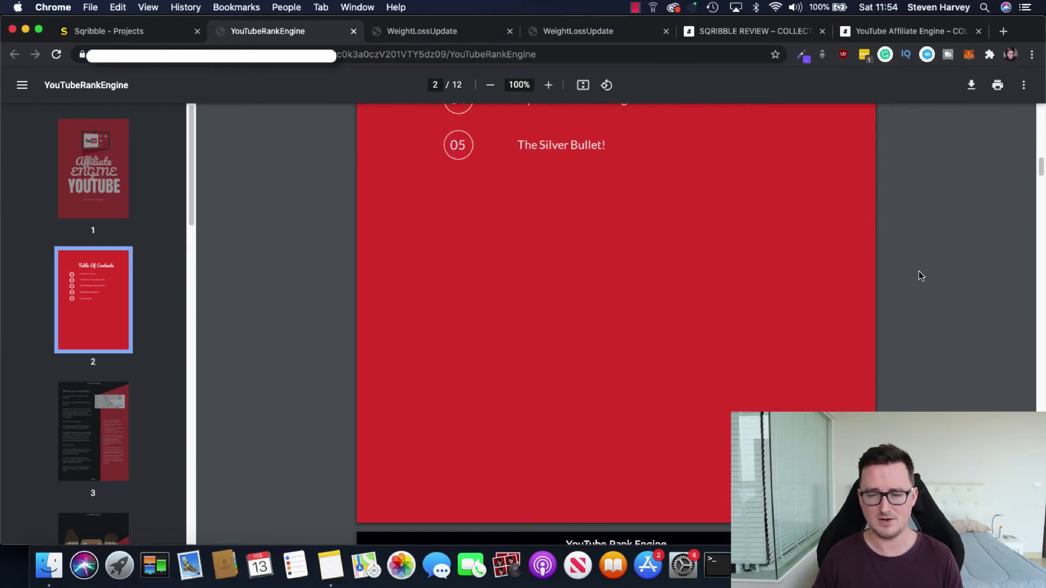
scroll(918, 271, "down", 7)
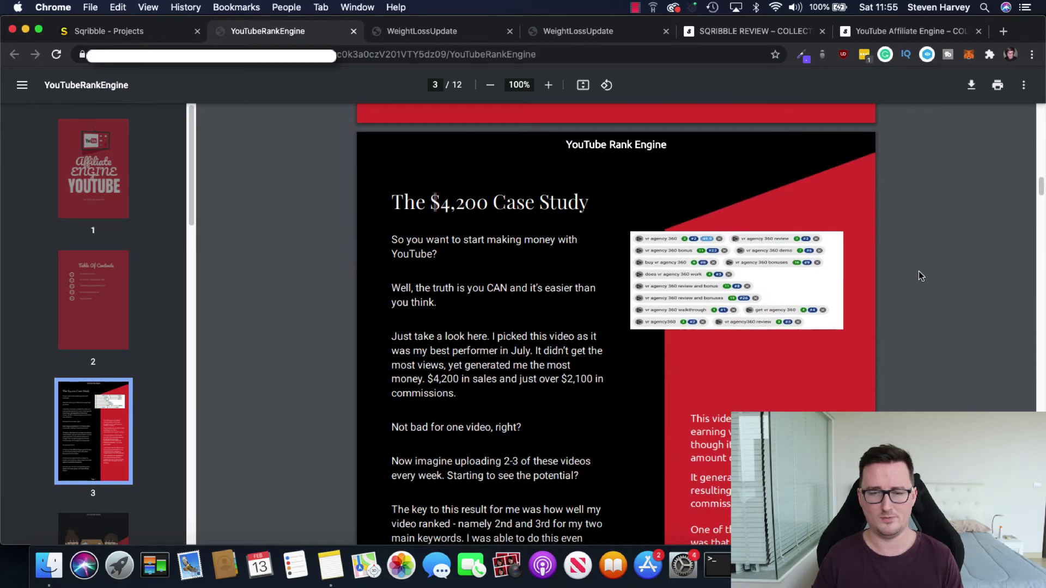
scroll(918, 276, "down", 1)
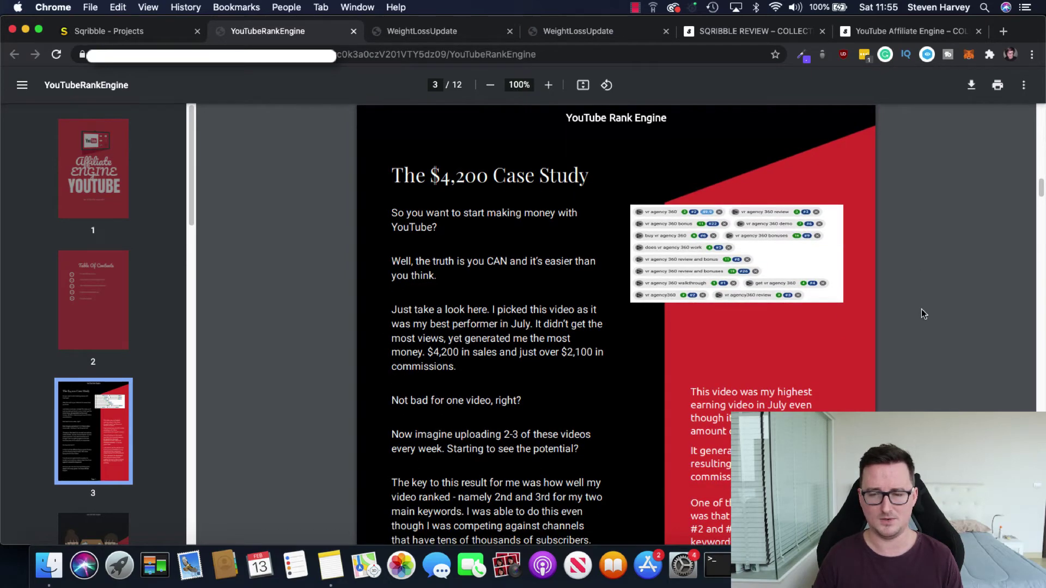
scroll(921, 310, "up", 20)
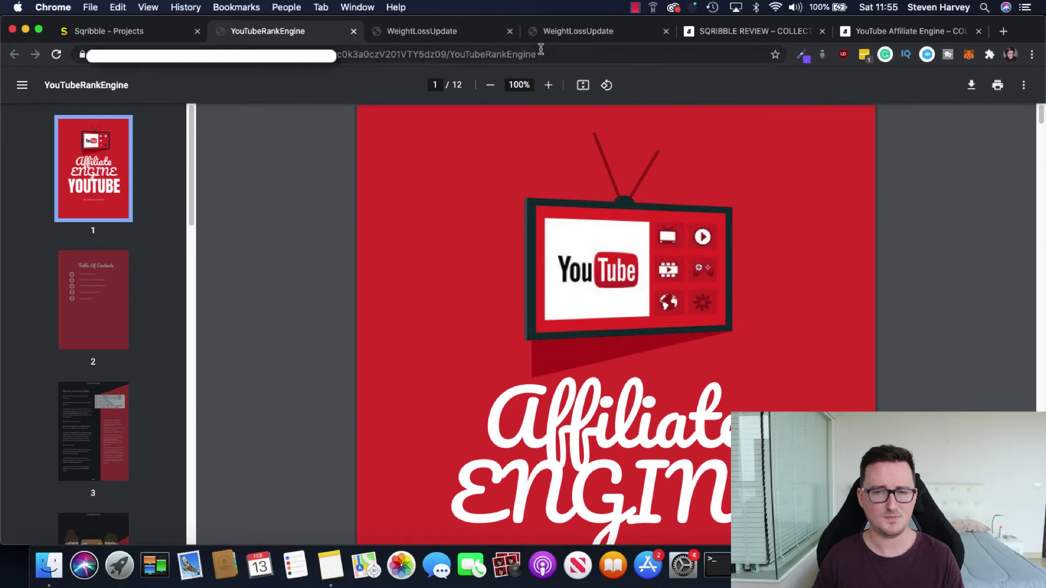
Step: Go back to the Sqribble Projects tab and open Job Finder in a new tab
left_click(146, 37)
scroll(406, 133, "up", 1)
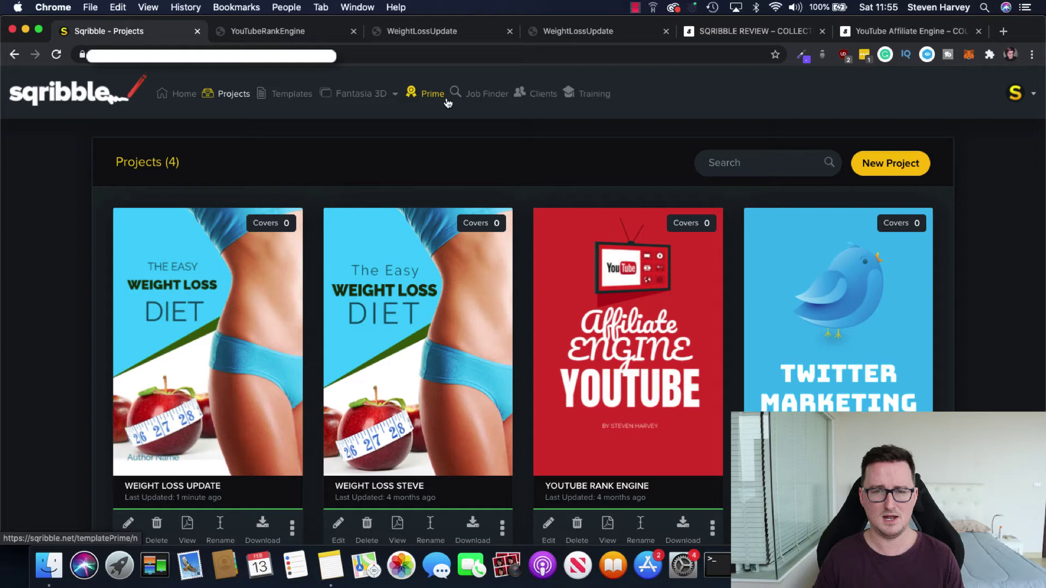
left_click(500, 99)
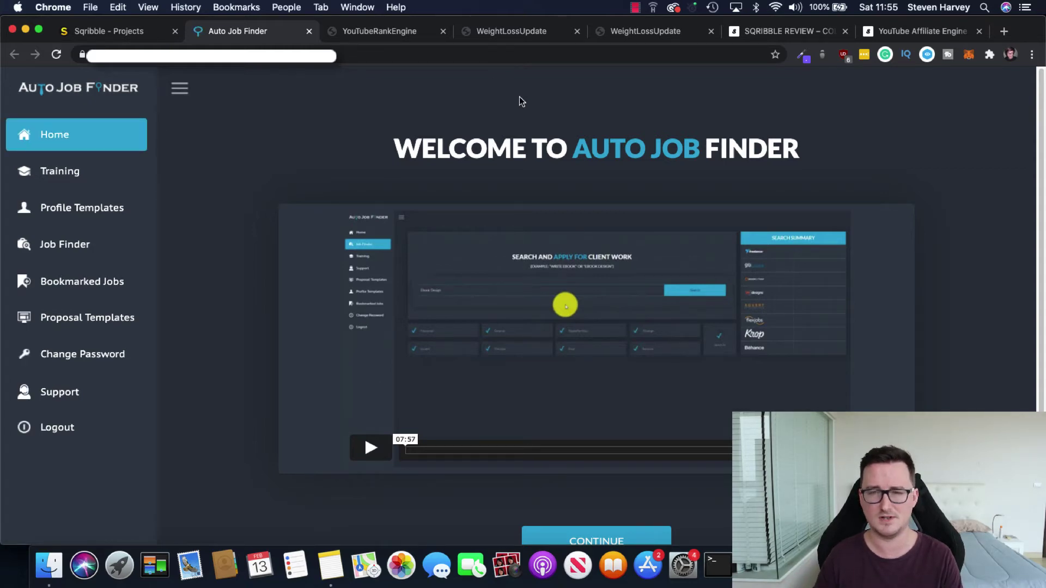
Step: Switch to the Sqribble review page and scroll down to the Pricing & OTO's table
left_click(822, 35)
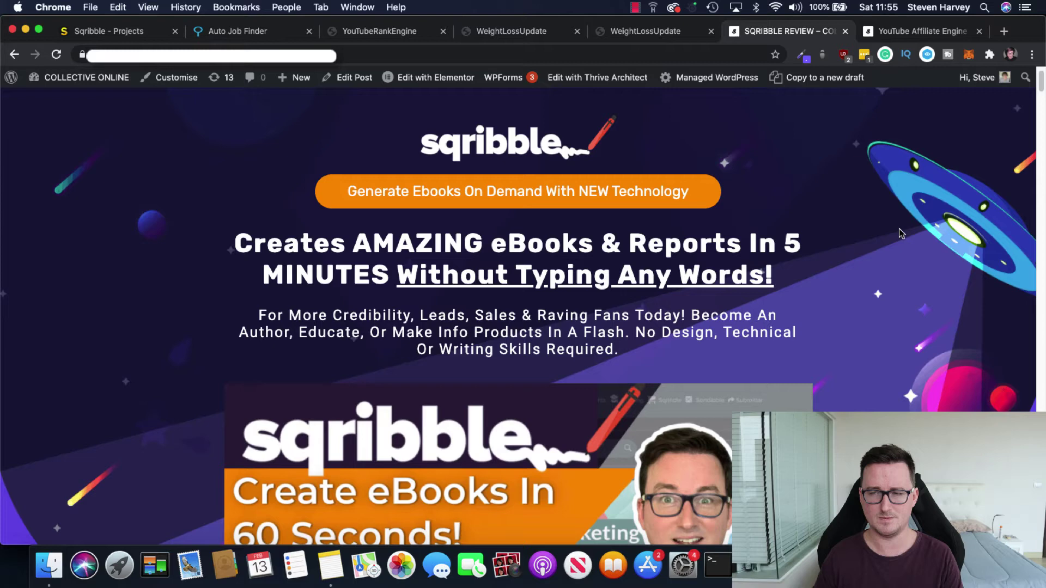
left_click_drag(1040, 85, 1039, 123)
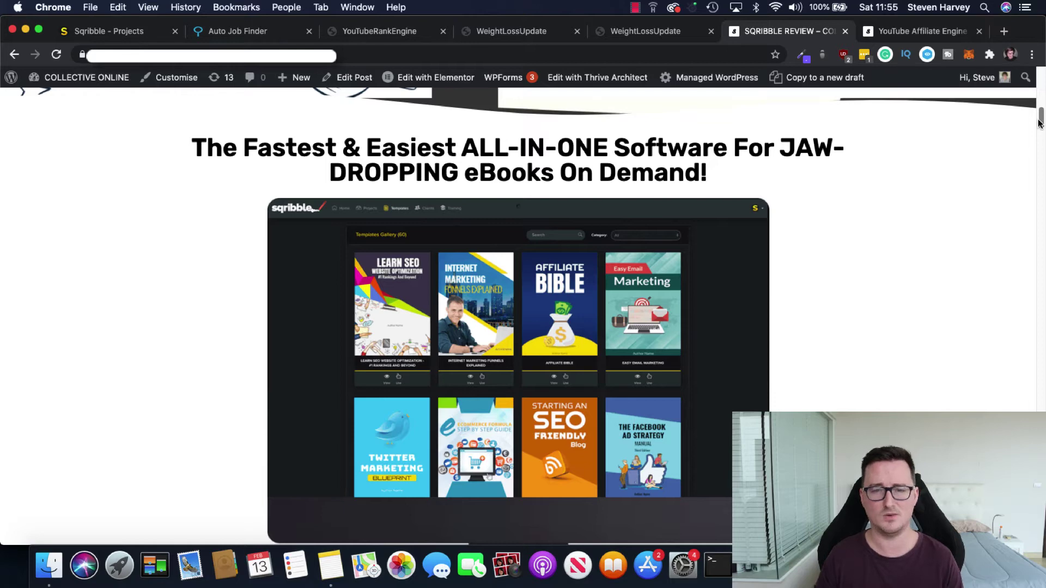
left_click_drag(1039, 124, 1040, 408)
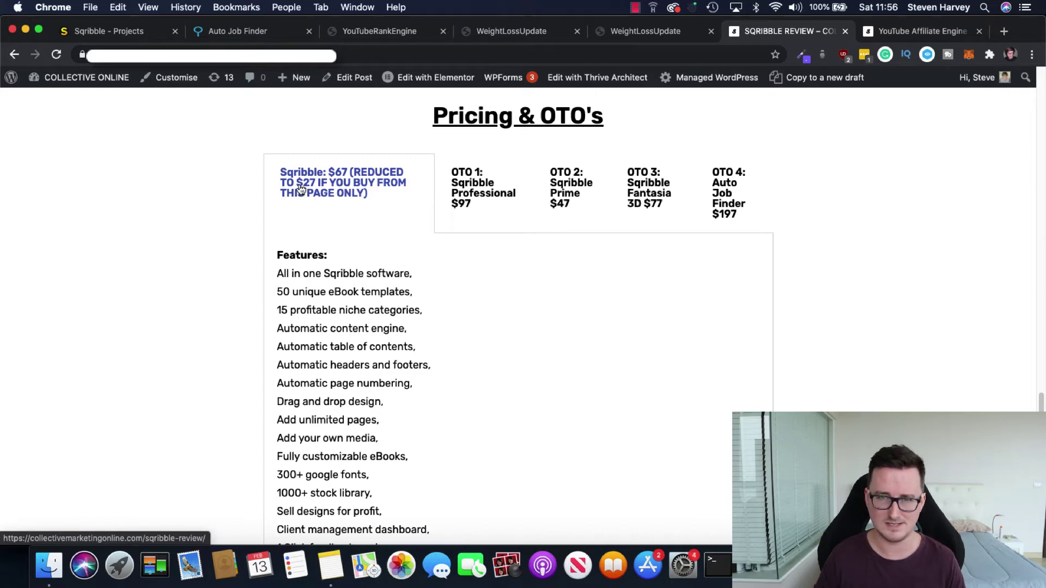
scroll(211, 283, "down", 1)
scroll(210, 286, "down", 1)
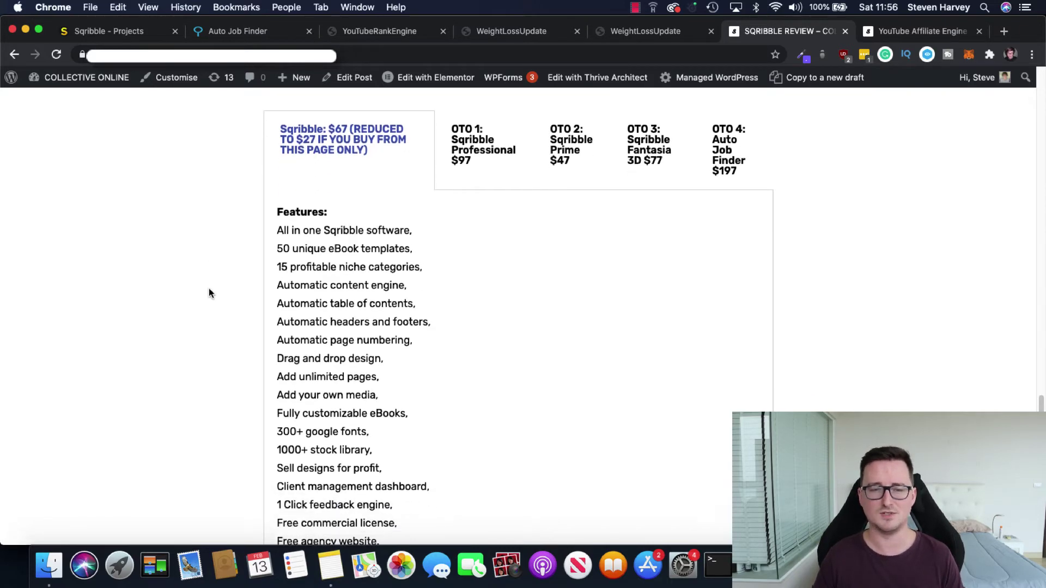
scroll(209, 292, "down", 3)
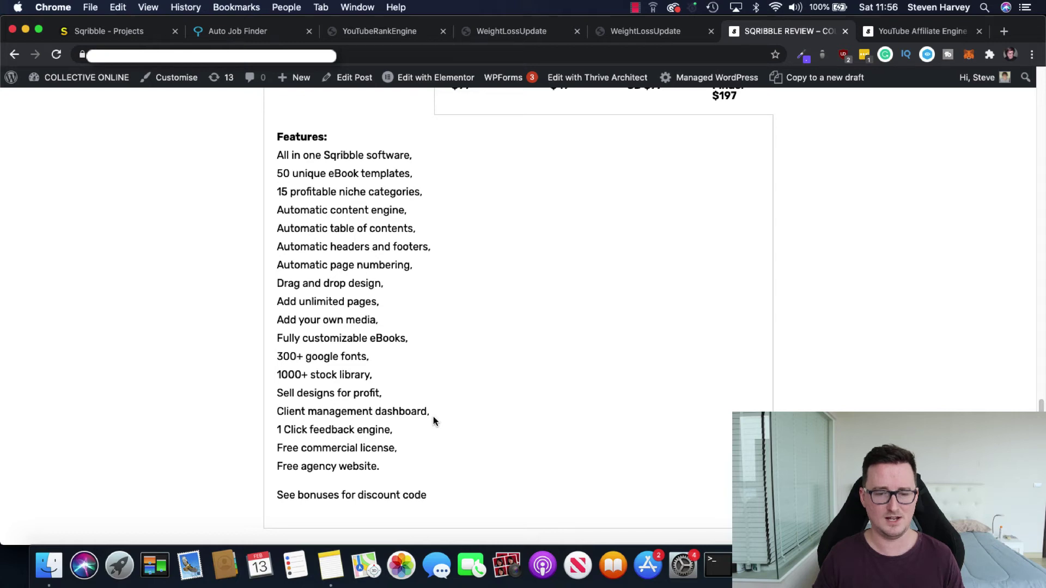
scroll(466, 412, "up", 3)
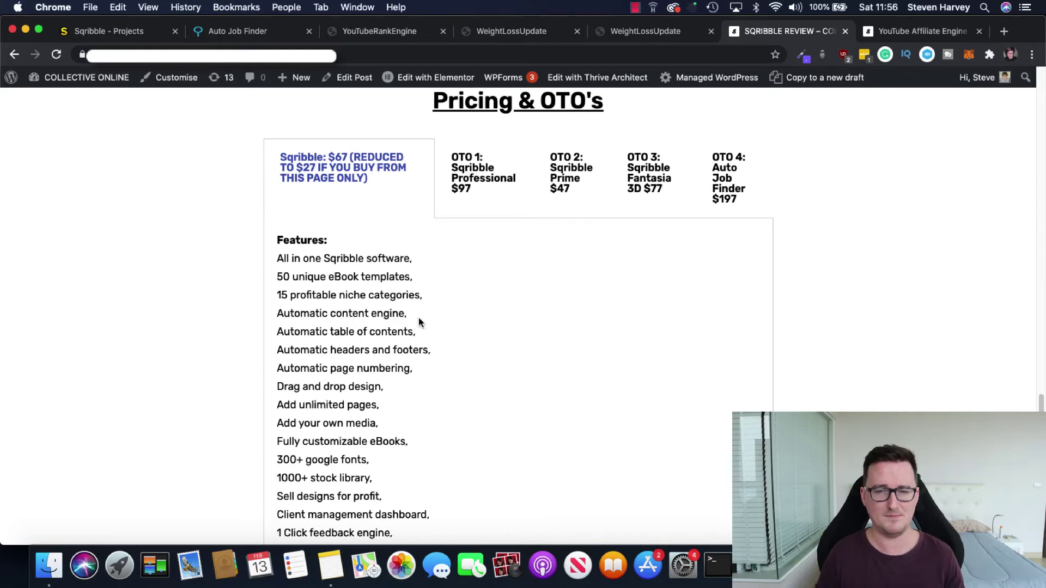
Step: Read the OTO 2, OTO 3 and OTO 4 upsells, ending on Auto Job Finder at $197
scroll(463, 305, "down", 15)
scroll(515, 315, "up", 10)
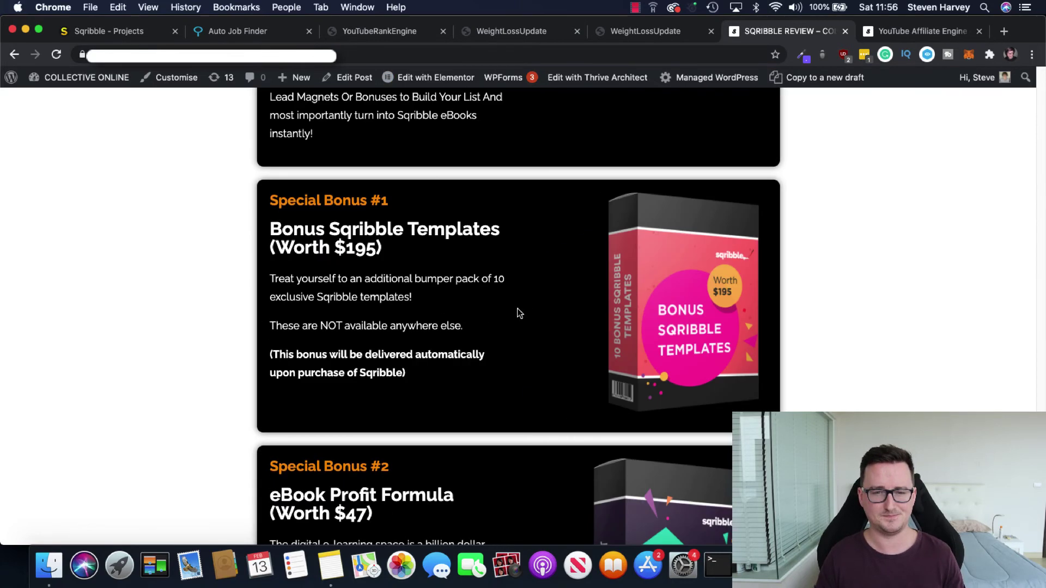
scroll(518, 312, "up", 5)
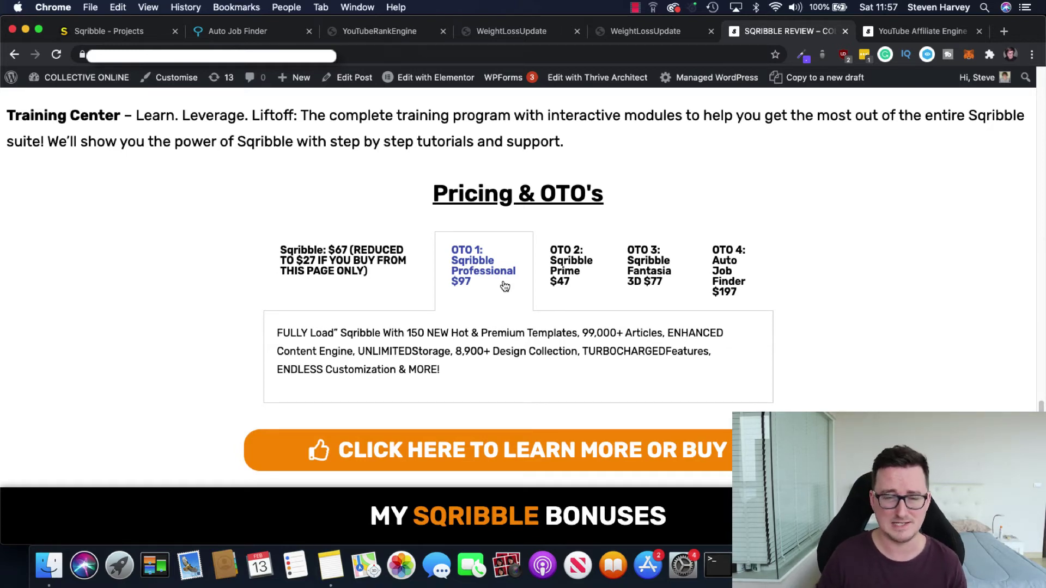
scroll(580, 291, "down", 15)
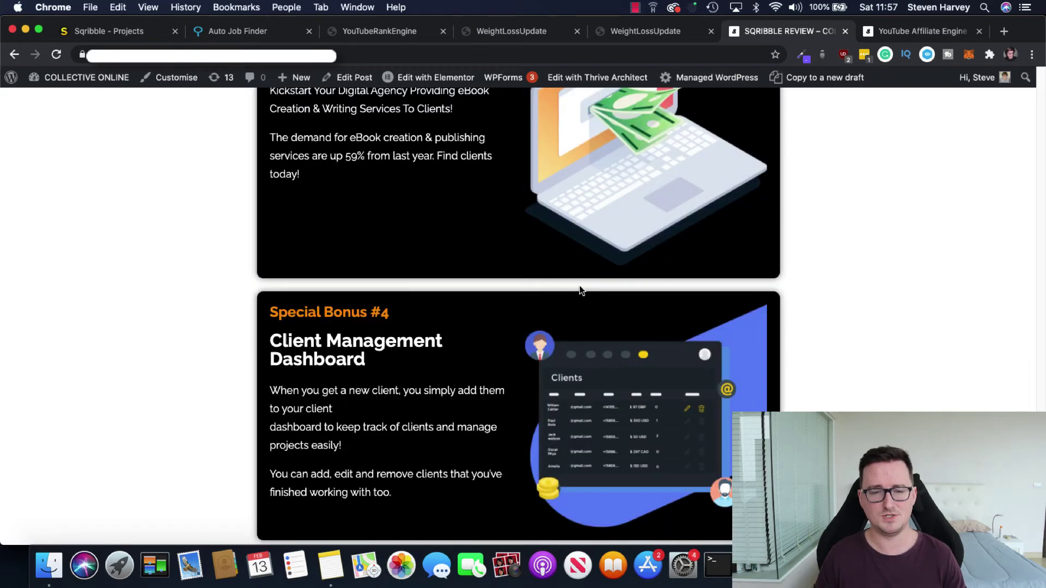
scroll(609, 293, "up", 15)
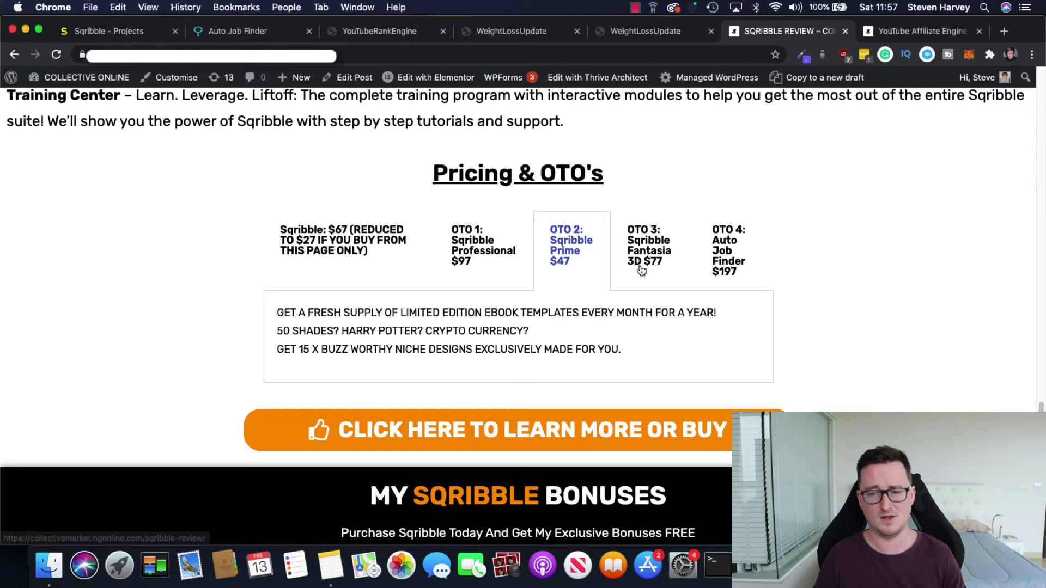
scroll(572, 273, "down", 20)
scroll(661, 268, "up", 8)
scroll(663, 267, "up", 15)
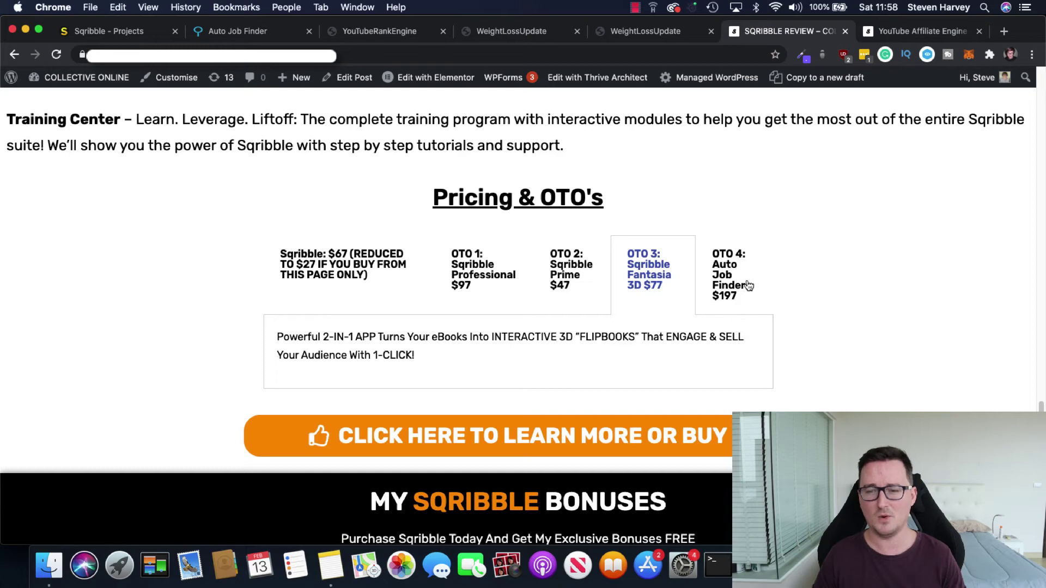
scroll(755, 286, "down", 15)
scroll(866, 332, "up", 20)
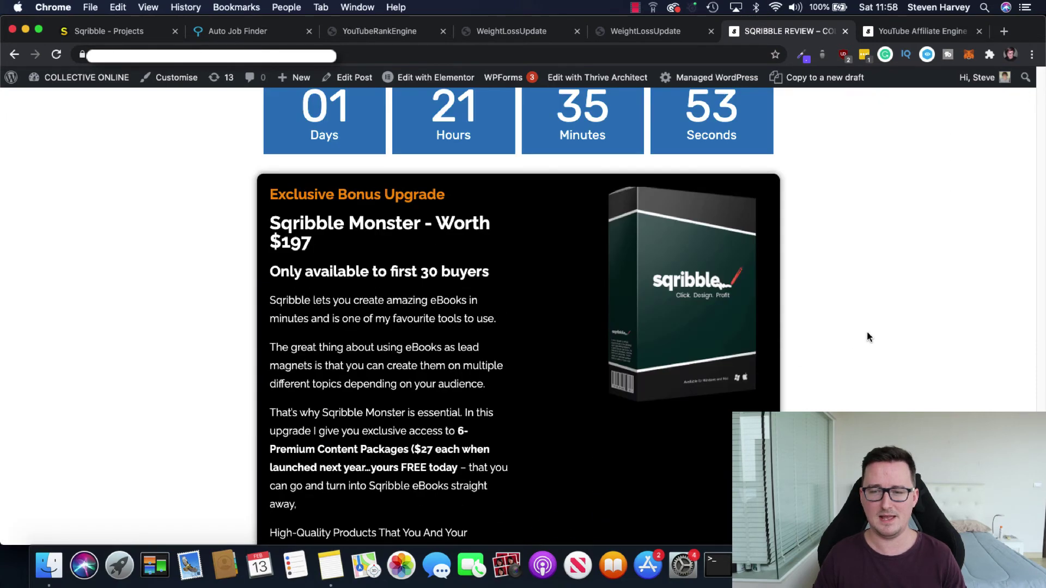
scroll(867, 333, "up", 3)
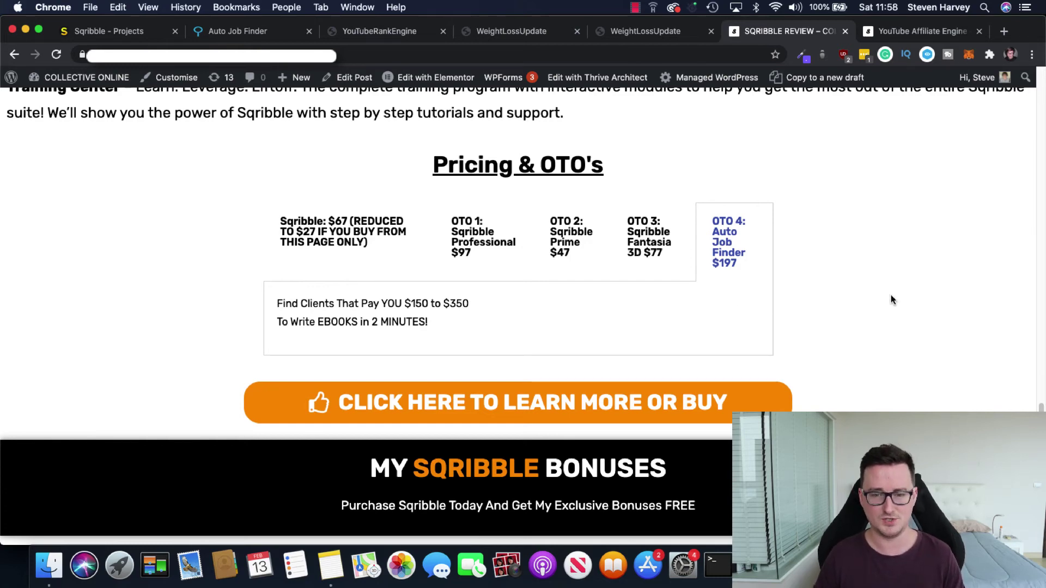
Step: Scroll past the MY SQRIBBLE BONUSES countdown to the Sqribble Monster bonus, worth $197
scroll(891, 296, "down", 3)
scroll(891, 298, "down", 5)
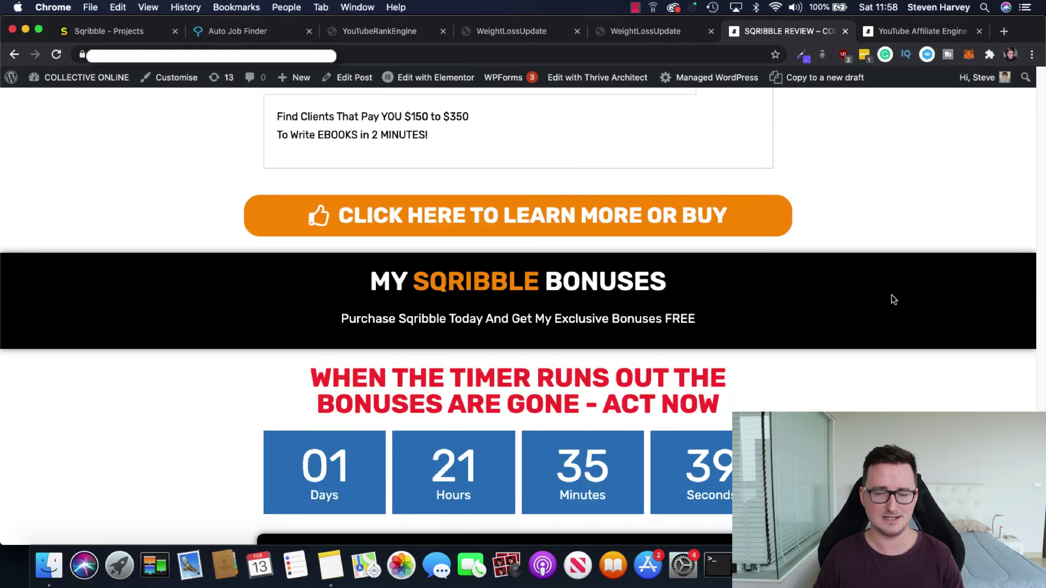
scroll(892, 299, "down", 8)
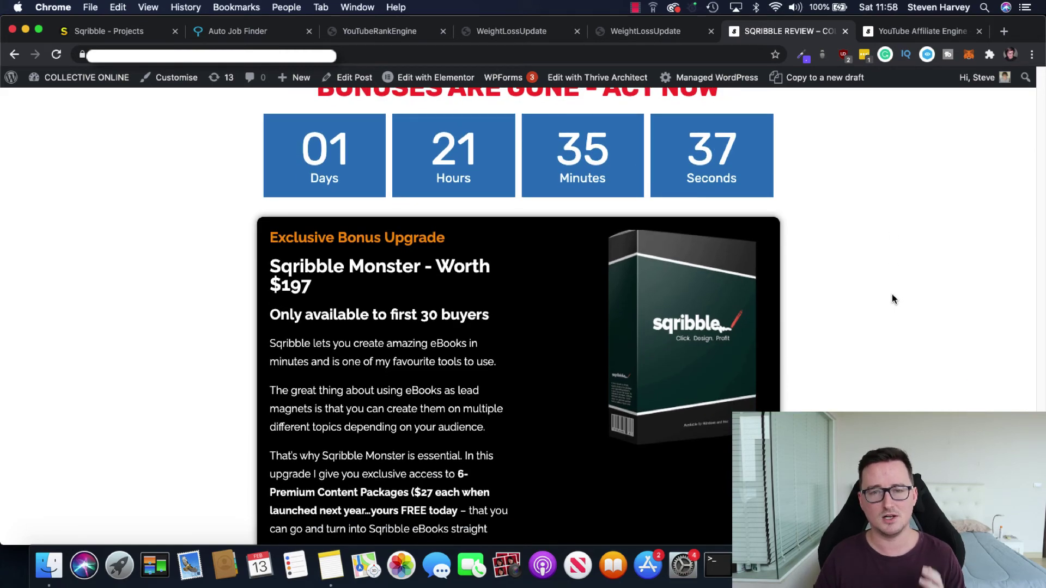
scroll(893, 298, "down", 1)
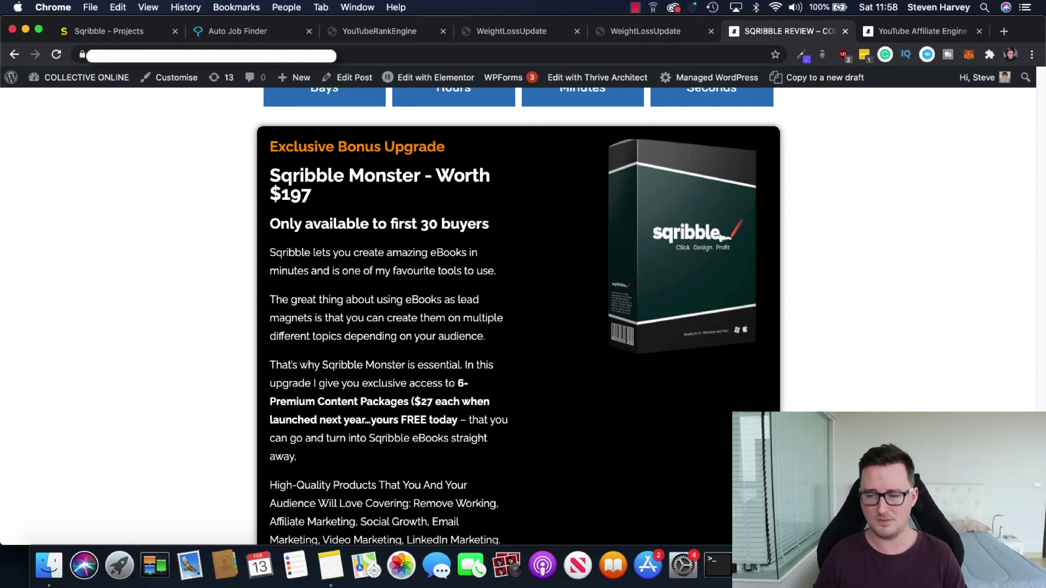
Step: Switch to Preview and scroll through the 34-page Email Marketing Power E-Book PDF
key("super+Tab")
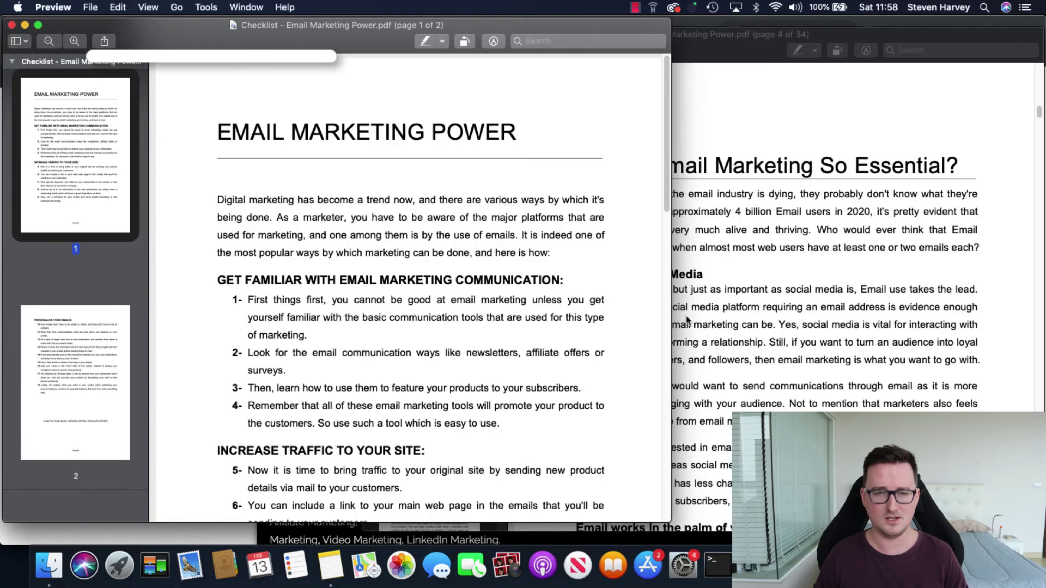
left_click(837, 274)
scroll(926, 218, "up", 3)
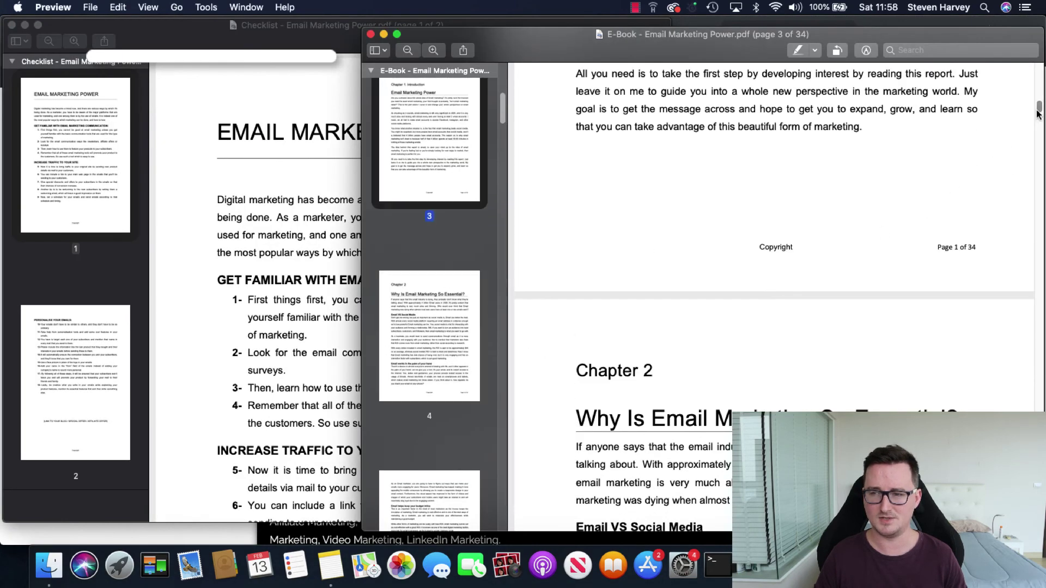
left_click_drag(1039, 109, 1040, 518)
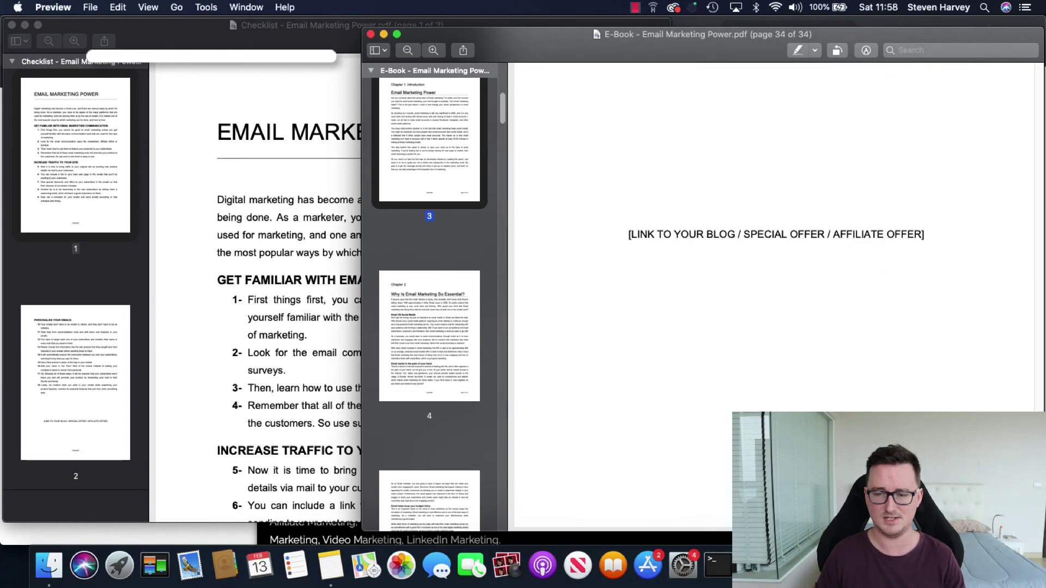
scroll(861, 238, "up", 5)
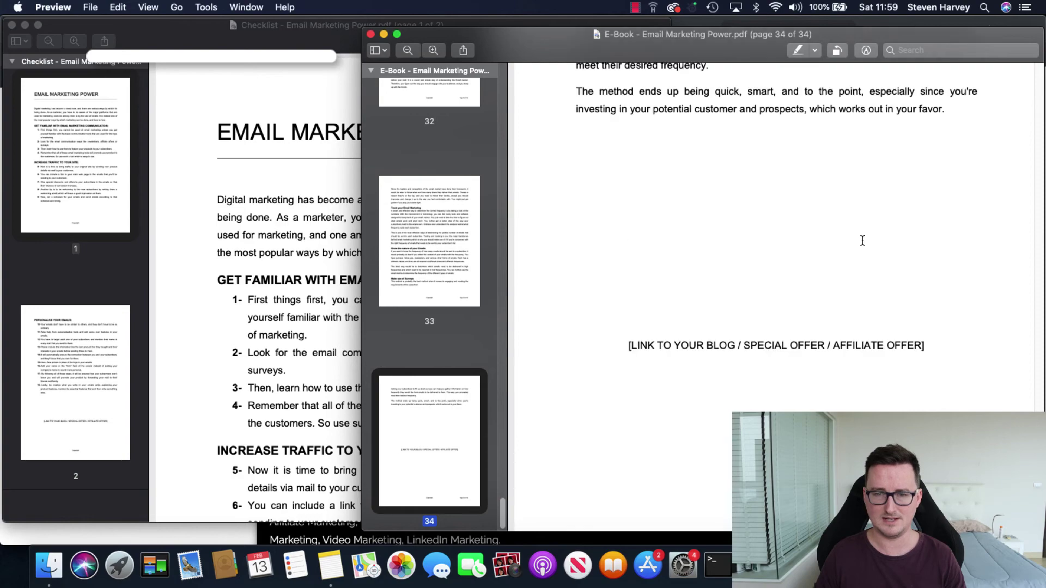
scroll(976, 167, "up", 20)
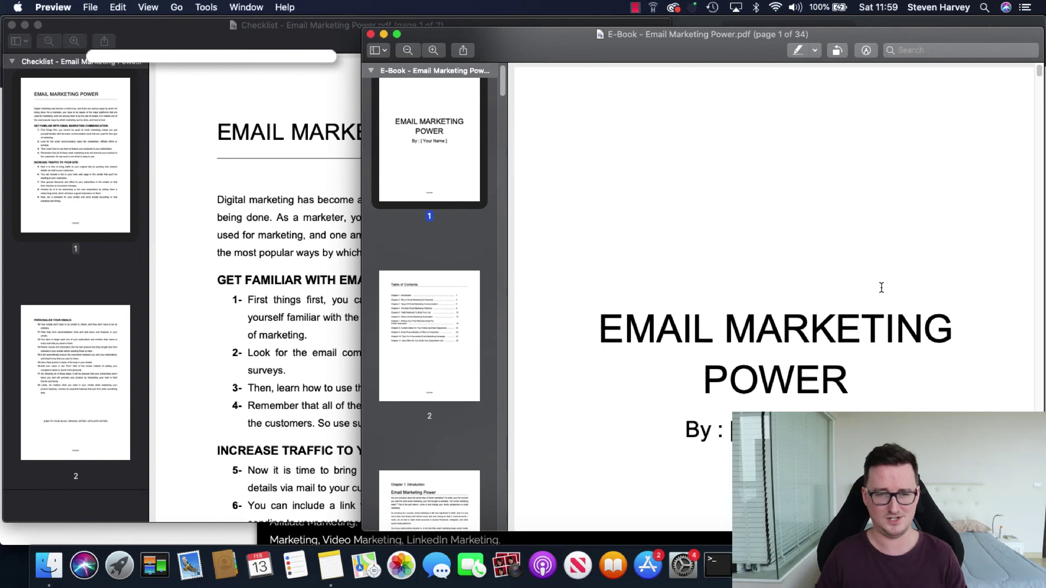
Step: Skim the 2-page Email Marketing Power Checklist, then bring the E-Book back to front
left_click(309, 196)
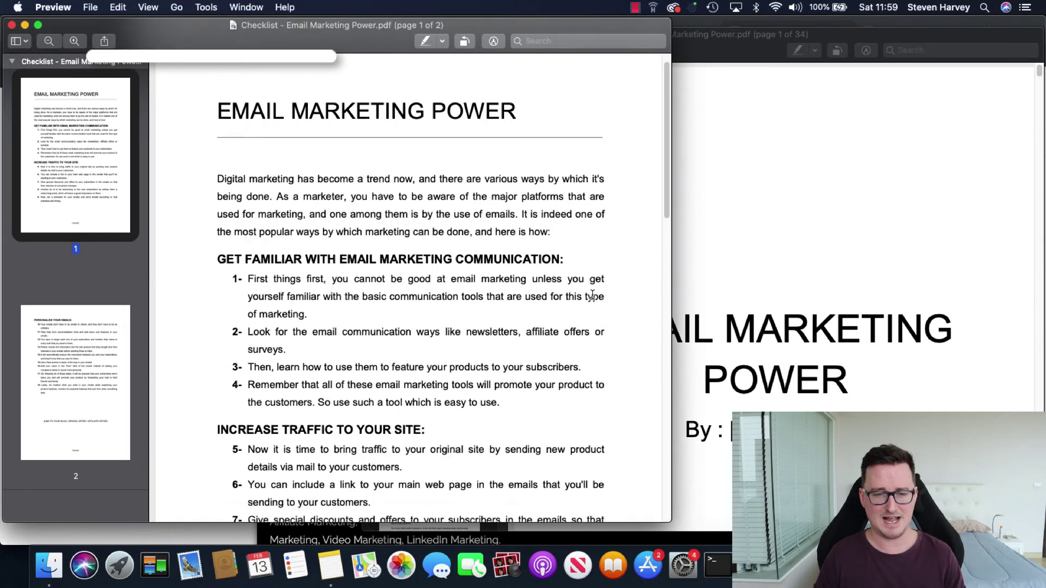
scroll(594, 294, "down", 10)
scroll(593, 295, "down", 12)
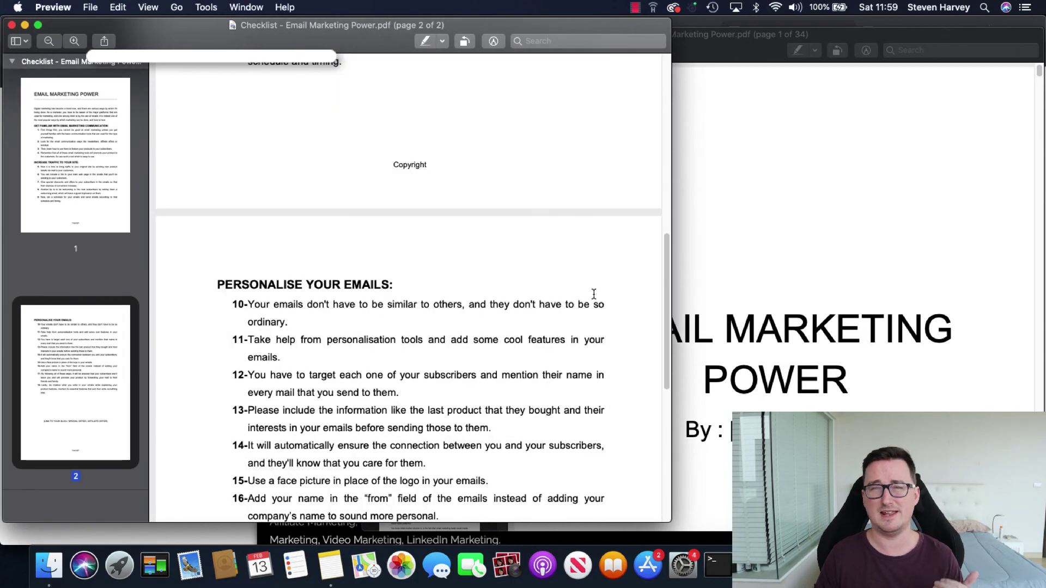
scroll(593, 295, "up", 20)
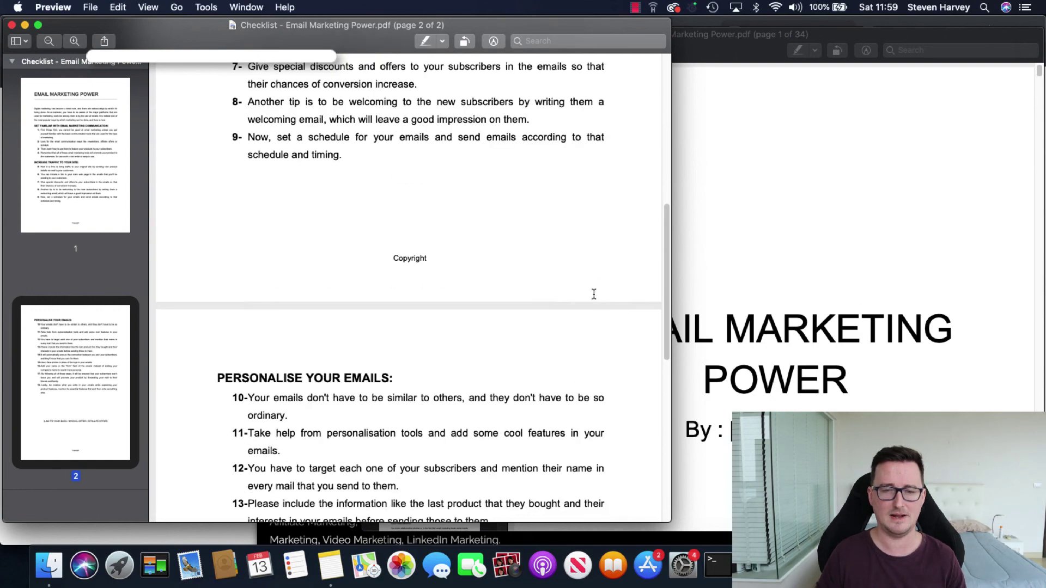
left_click(780, 224)
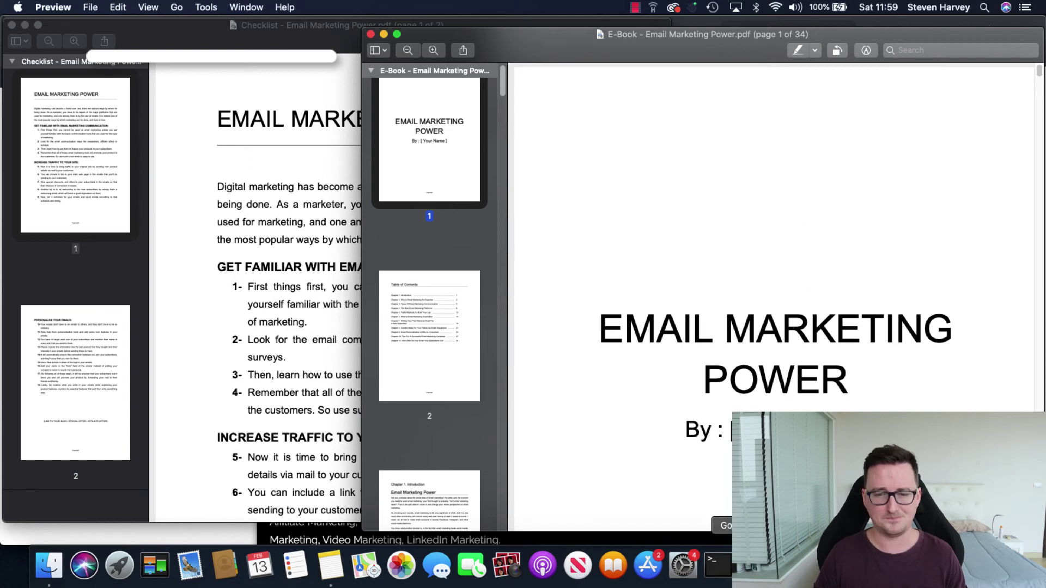
Step: Back in Chrome, scroll through Special Bonuses #1 to #5 down to the Get Sqribble button
key("super+Tab")
scroll(699, 379, "down", 10)
scroll(850, 313, "up", 11)
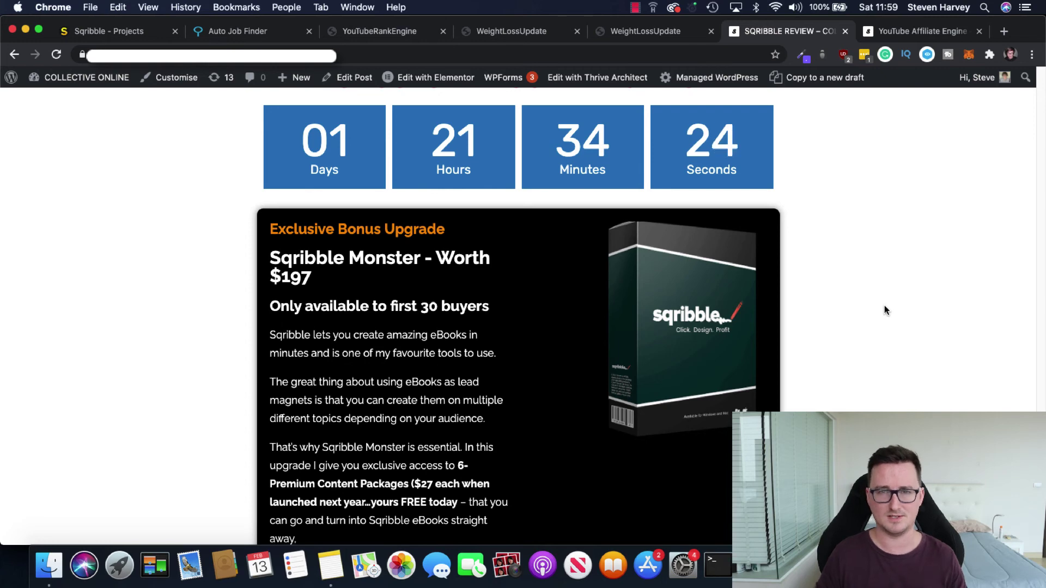
scroll(885, 310, "down", 10)
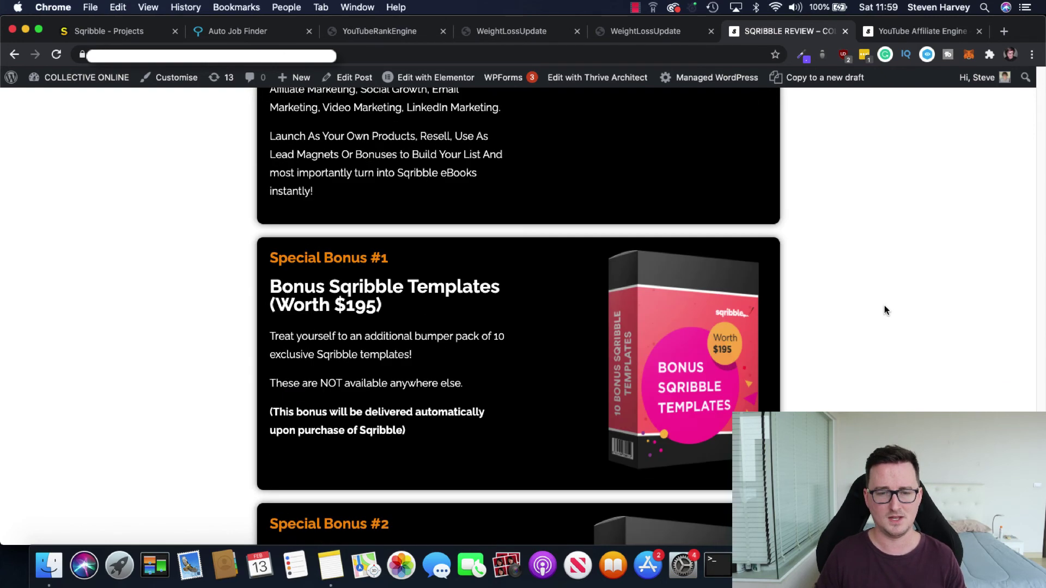
scroll(884, 310, "down", 1)
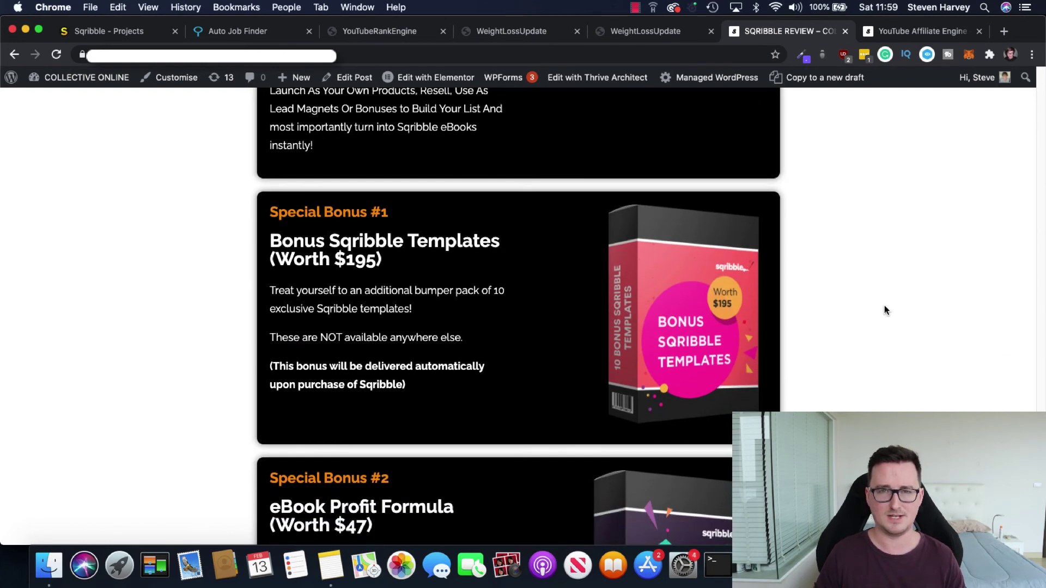
scroll(893, 299, "down", 5)
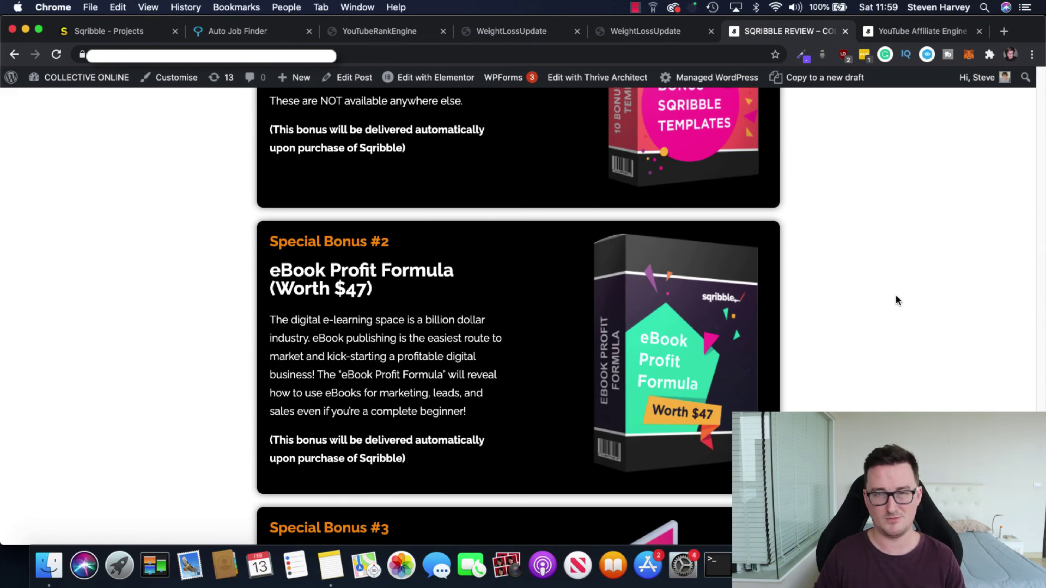
scroll(898, 300, "down", 7)
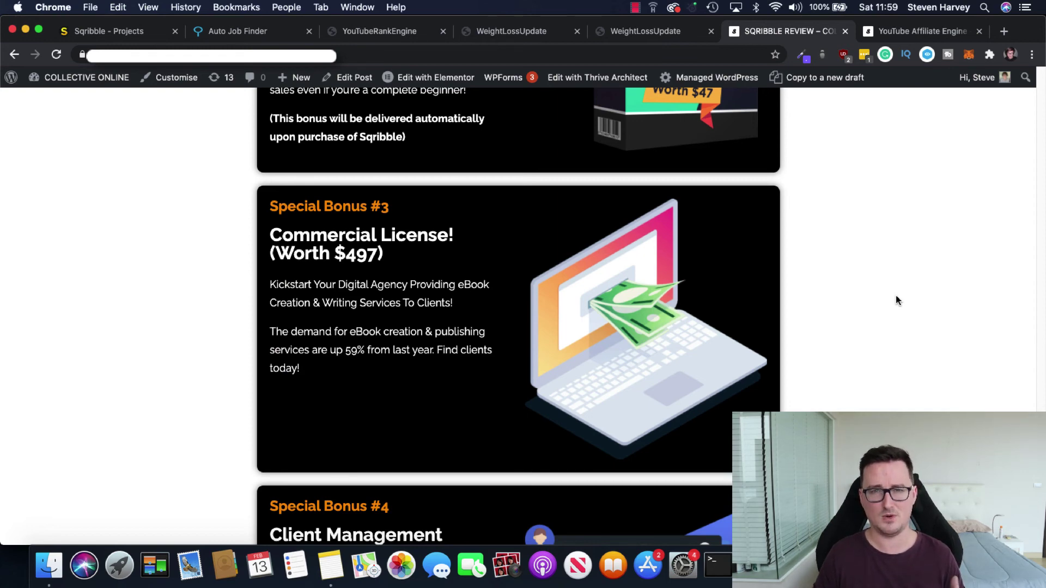
scroll(896, 297, "down", 5)
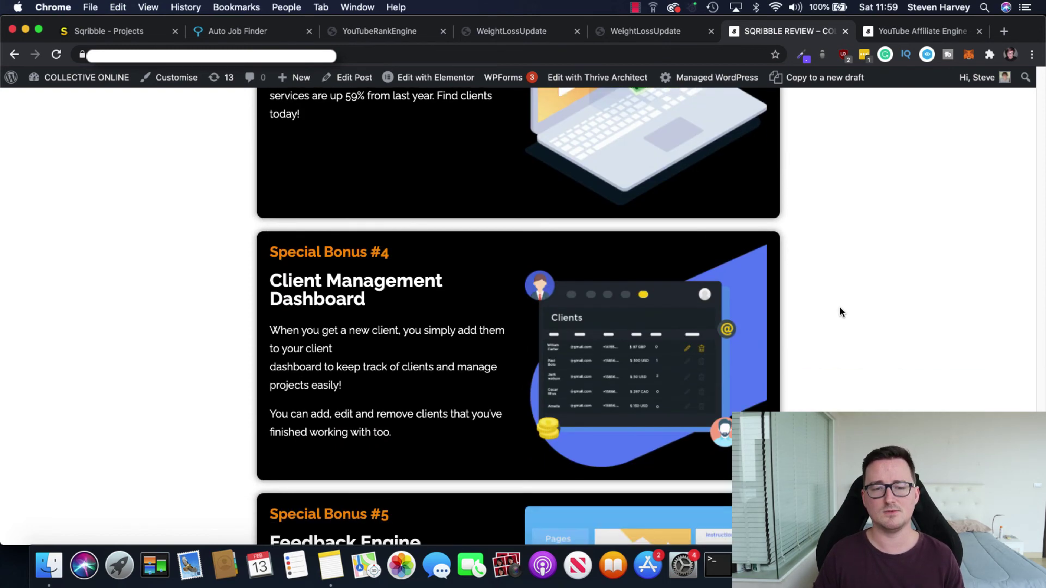
scroll(833, 309, "down", 2)
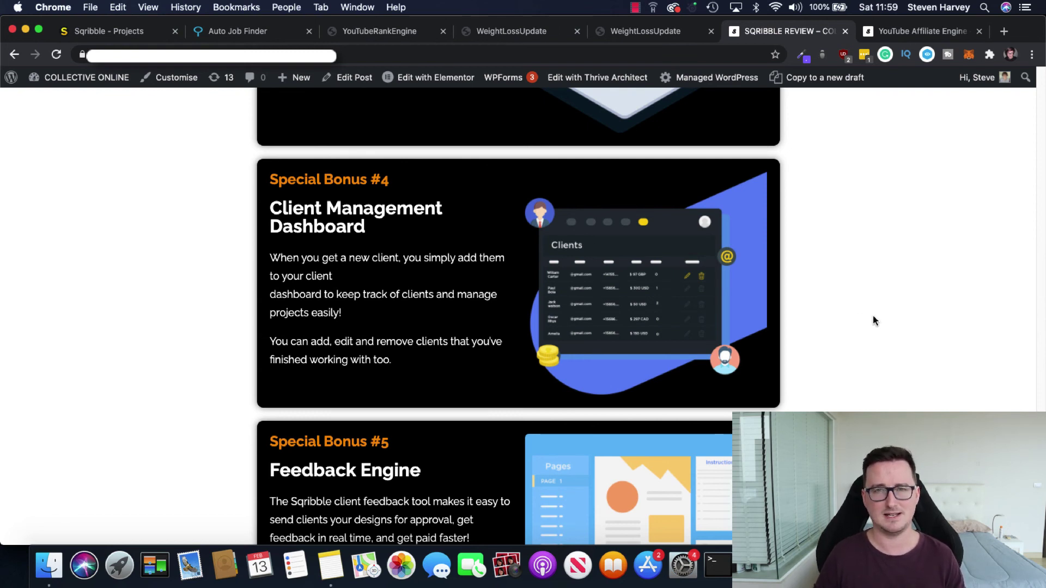
scroll(923, 291, "down", 4)
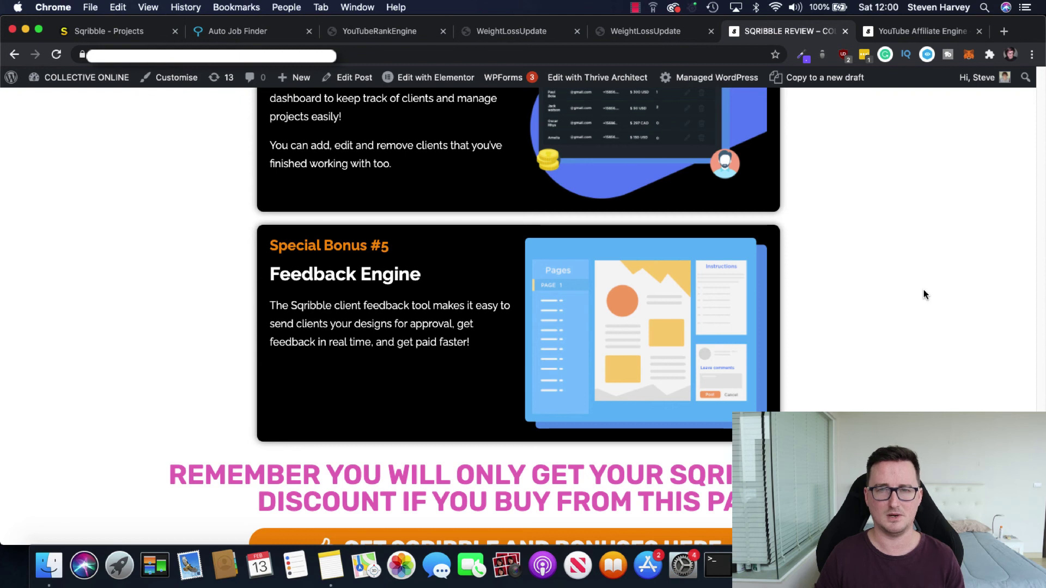
scroll(923, 290, "down", 1)
scroll(924, 294, "down", 2)
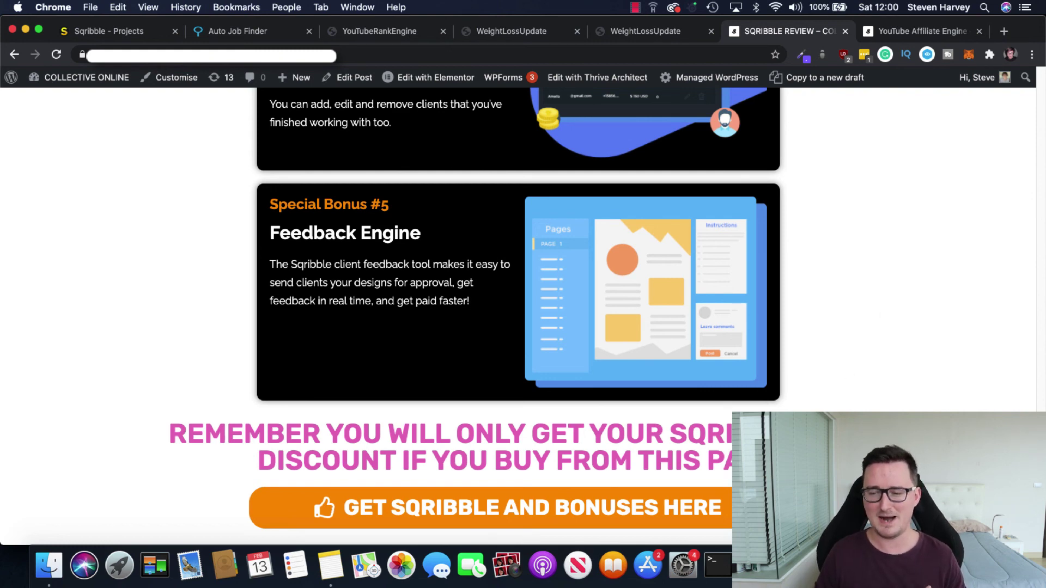
Step: Jump to the top of the review page showing the purple Sqribble hero banner
key("Home")
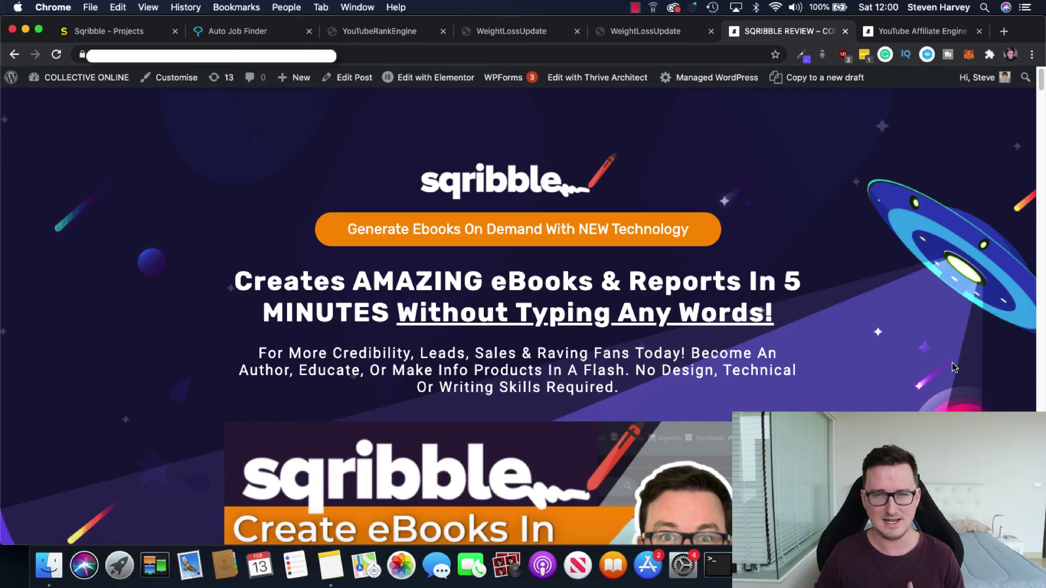